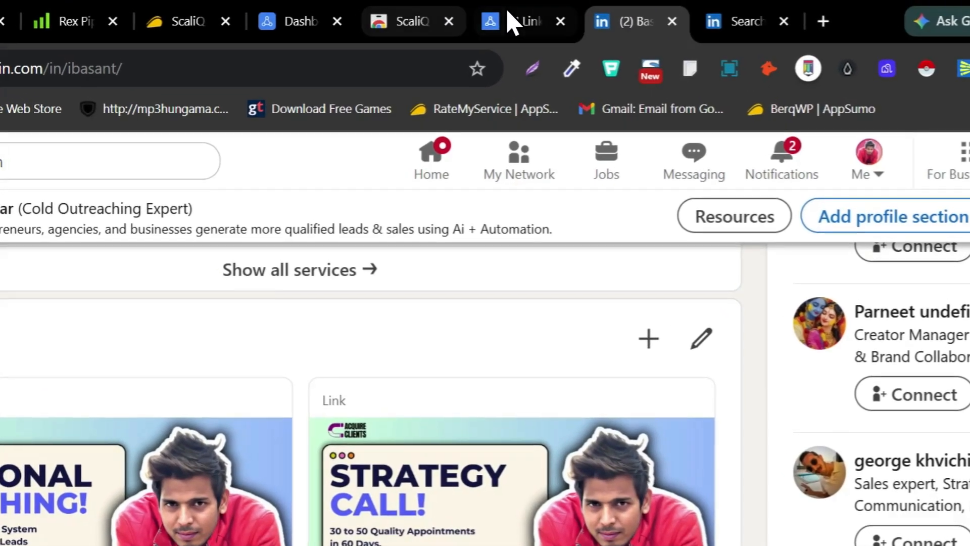
# Switch to the ScaliQ website and look over its landing page, including the campaign statistics
pyautogui.click(508, 22)
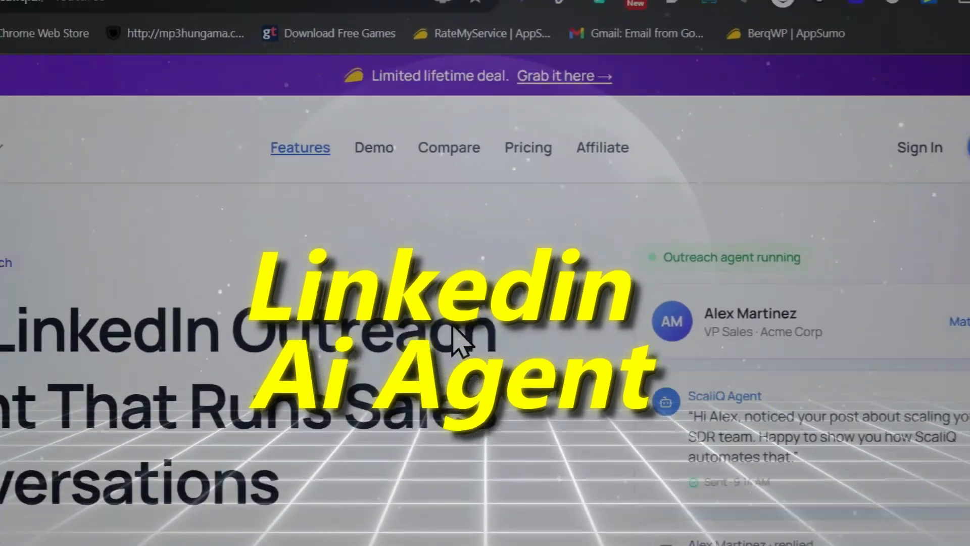
pyautogui.scroll(-3, 203, 390)
pyautogui.scroll(-3, 249, 259)
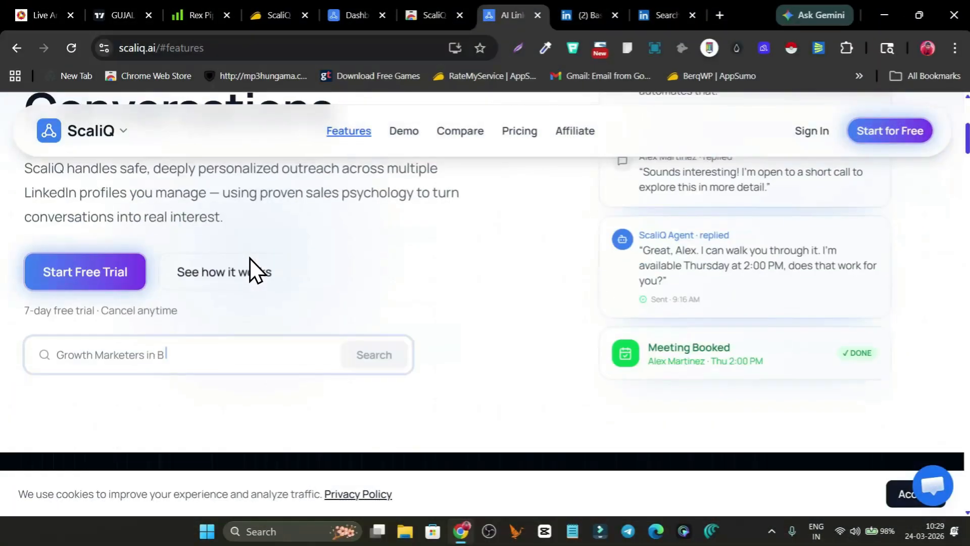
pyautogui.scroll(-3, 277, 255)
pyautogui.scroll(-10, 417, 258)
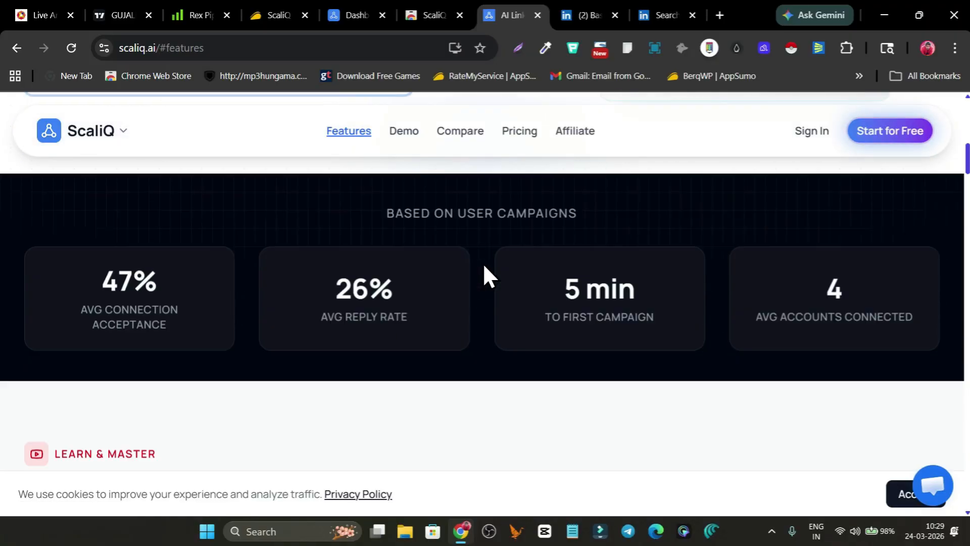
pyautogui.scroll(-2, 384, 227)
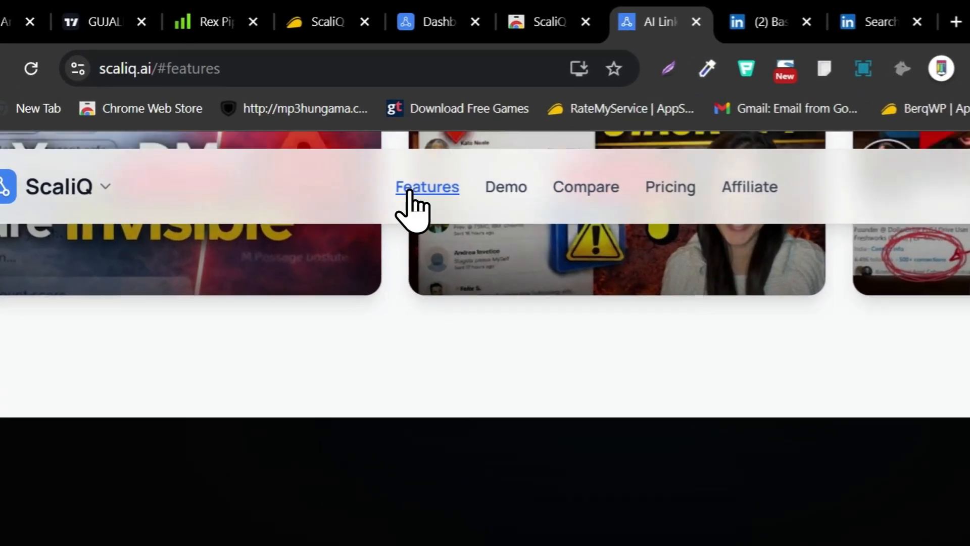
# Go to the Features section and review the feature cards, highlighting the unlimited LinkedIn accounts text under Multi-Account Management
pyautogui.click(412, 197)
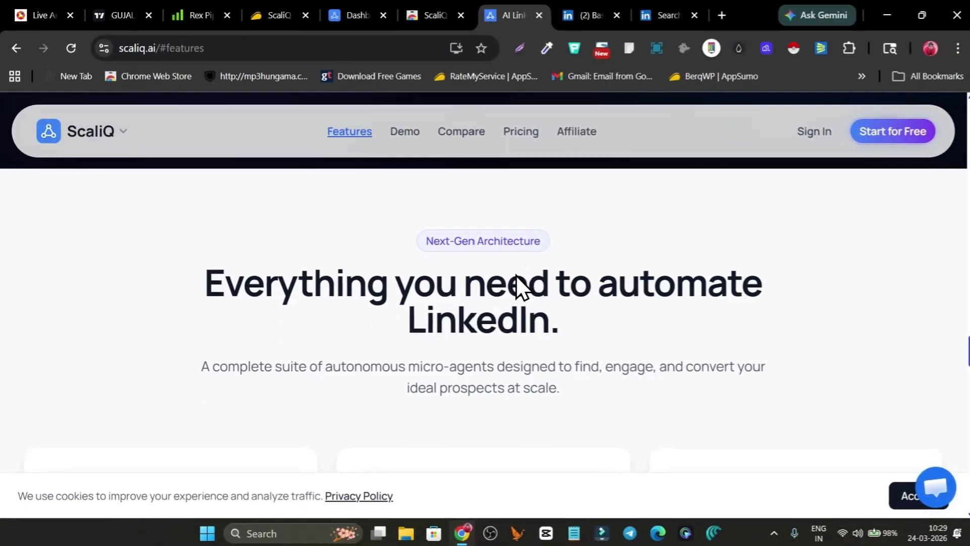
pyautogui.scroll(-8, 516, 275)
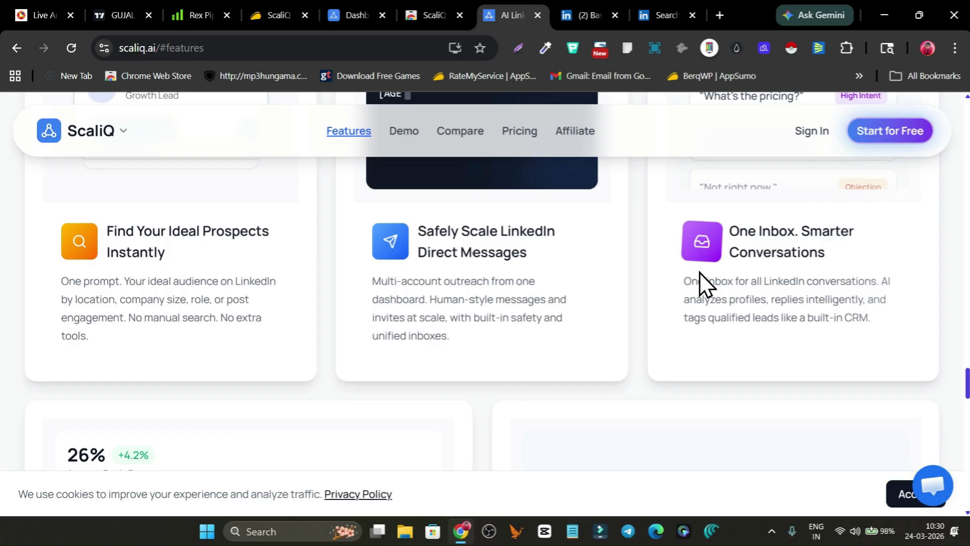
pyautogui.scroll(-3, 699, 273)
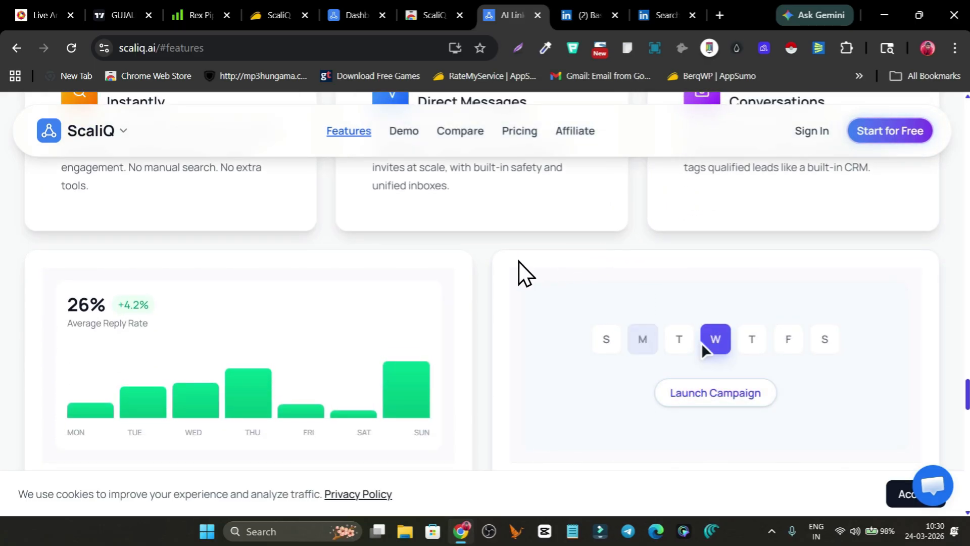
pyautogui.scroll(-4, 481, 266)
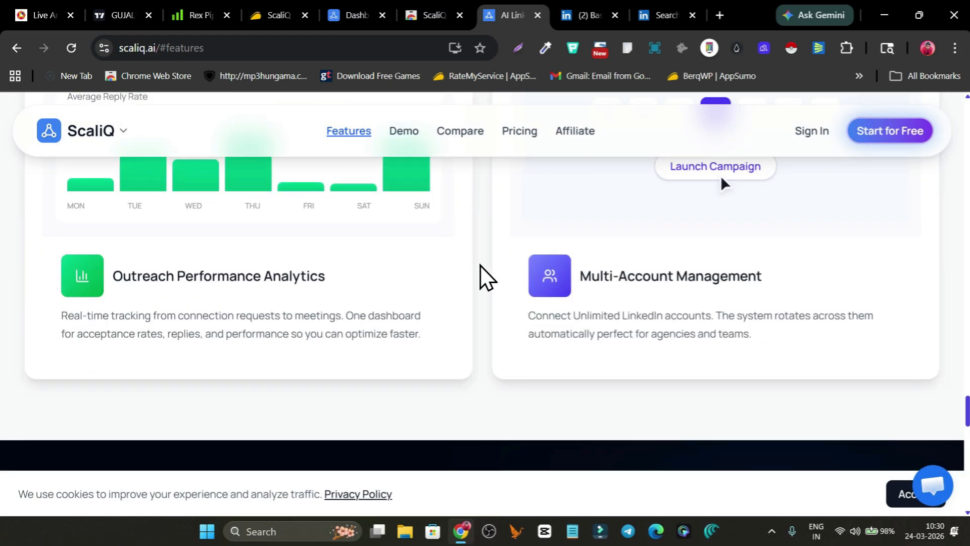
pyautogui.scroll(-3, 582, 273)
pyautogui.scroll(3, 603, 266)
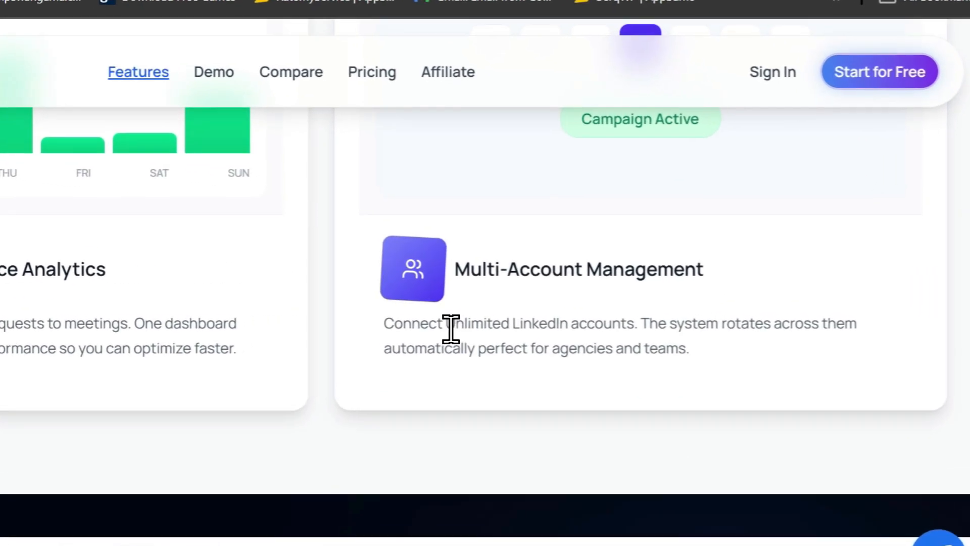
pyautogui.moveTo(574, 314); pyautogui.dragTo(723, 314)
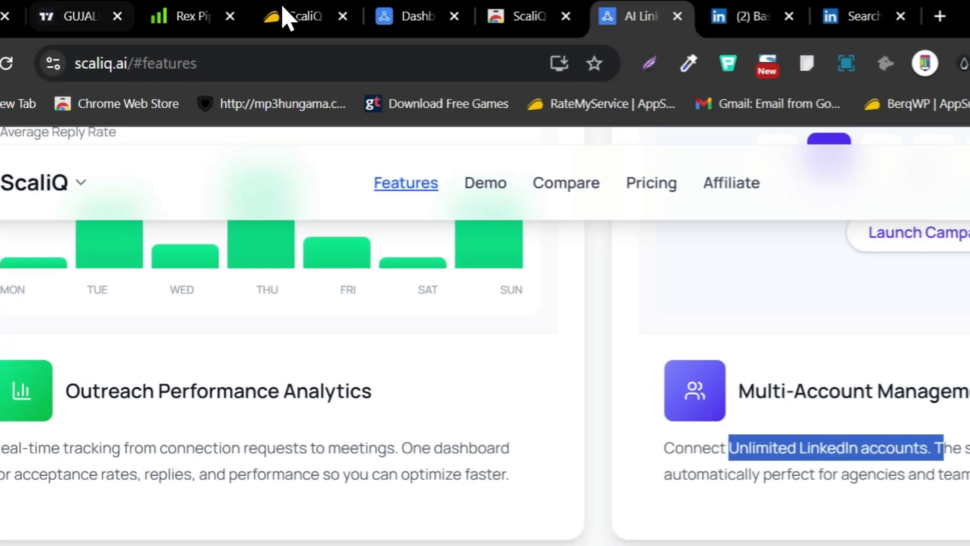
# Switch to the ScaliQ deal page on AppSumo and review the product overview, alternatives and feature highlights
pyautogui.click(293, 18)
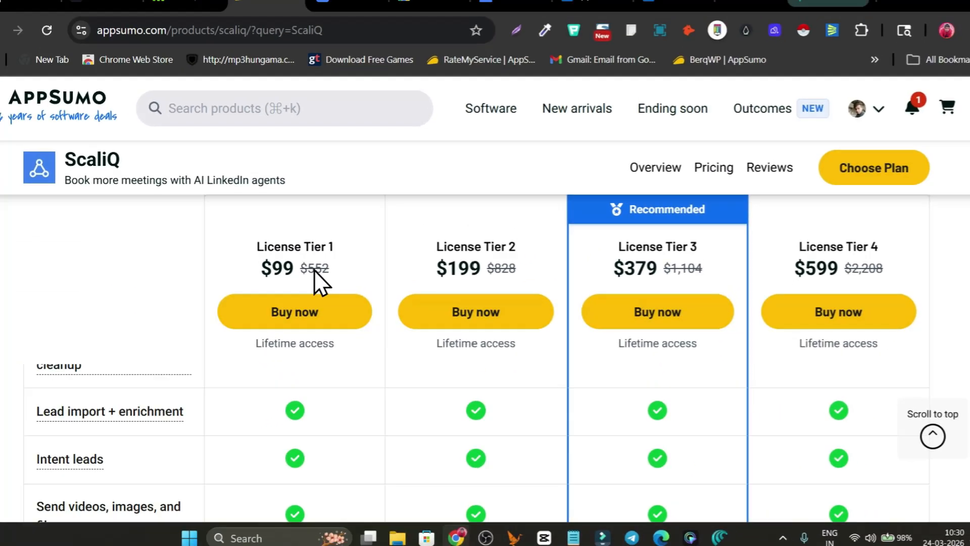
pyautogui.scroll(10, 482, 281)
pyautogui.scroll(15, 607, 313)
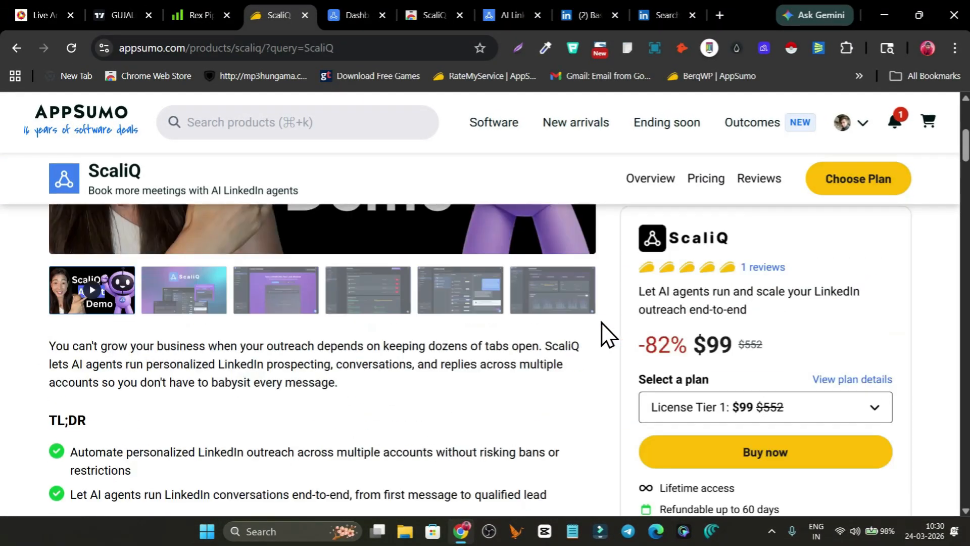
pyautogui.scroll(-4, 290, 314)
pyautogui.scroll(-7, 291, 313)
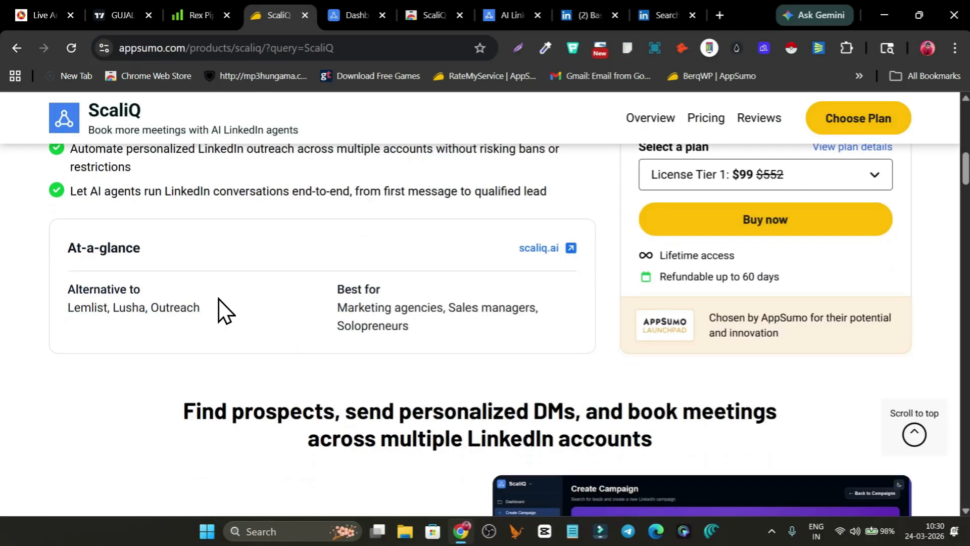
pyautogui.scroll(-10, 461, 288)
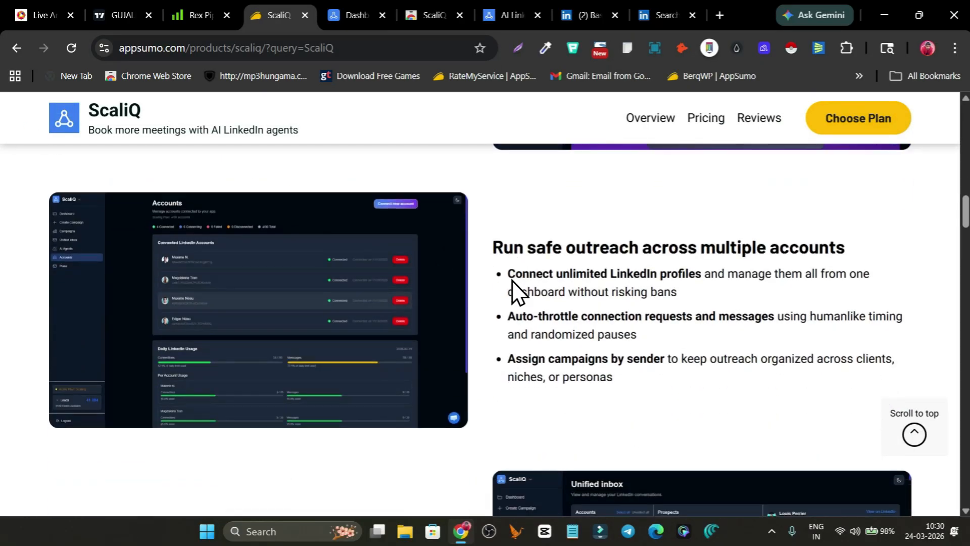
# Compare the agent and monthly lead allowances of License Tiers 1 to 4 in the AppSumo plan table
pyautogui.scroll(-10, 420, 289)
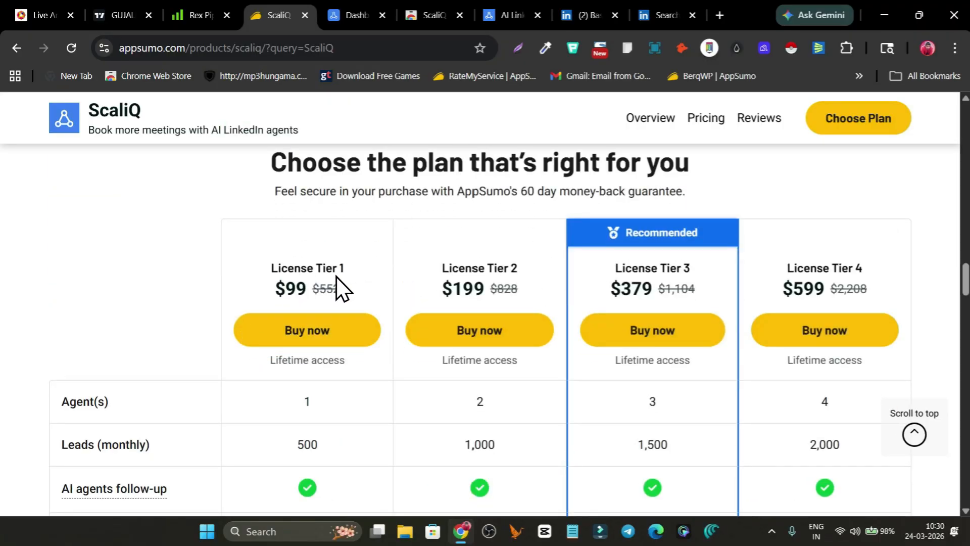
pyautogui.scroll(-3, 669, 268)
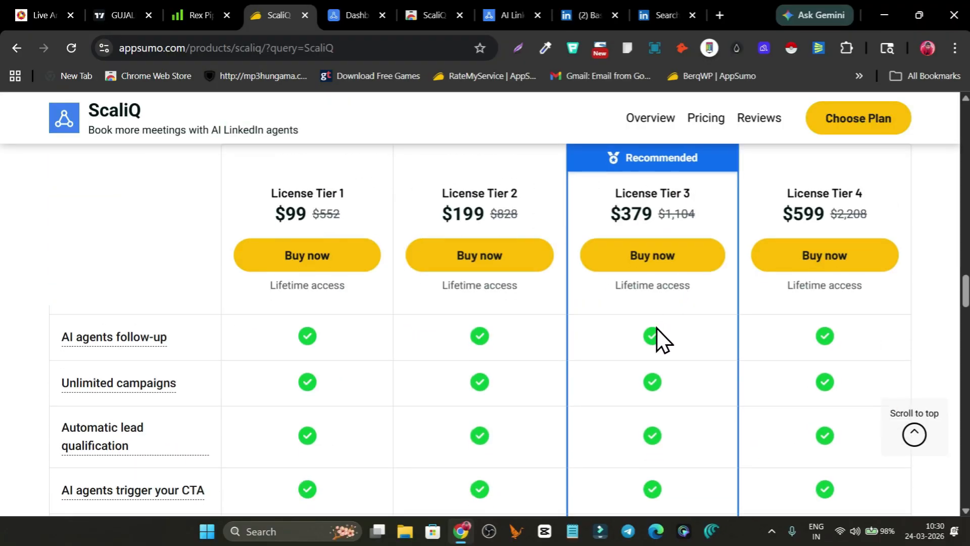
pyautogui.scroll(5, 657, 328)
pyautogui.scroll(-3, 621, 347)
pyautogui.scroll(-1, 557, 354)
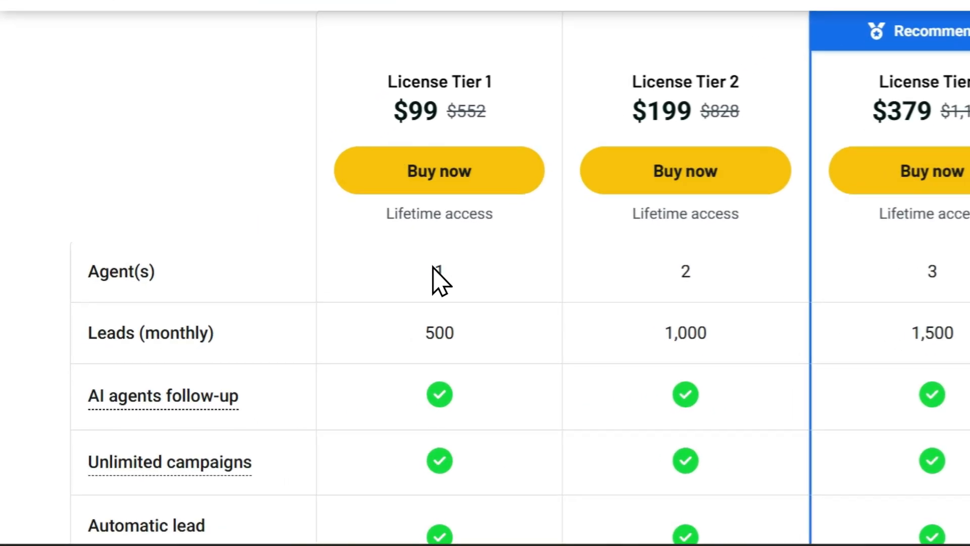
pyautogui.doubleClick(305, 325)
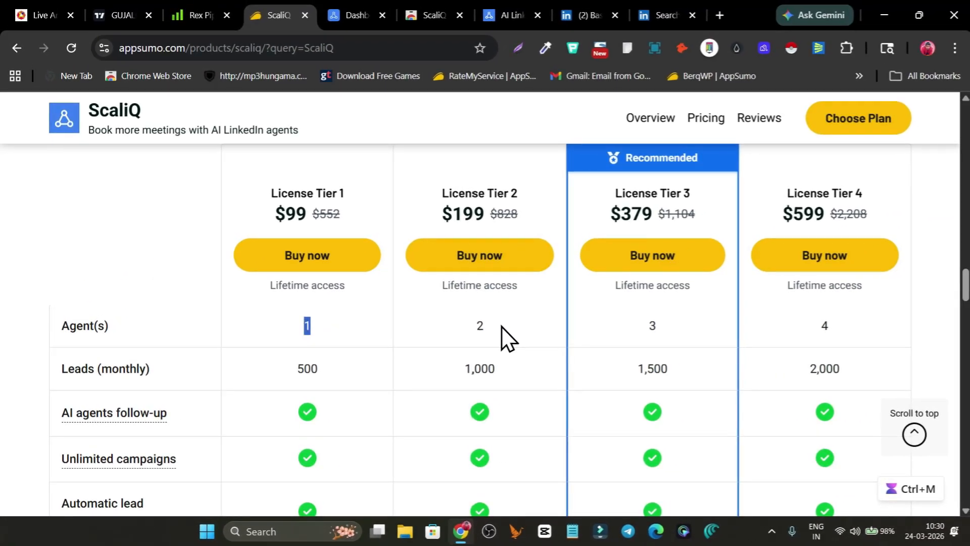
pyautogui.click(630, 326)
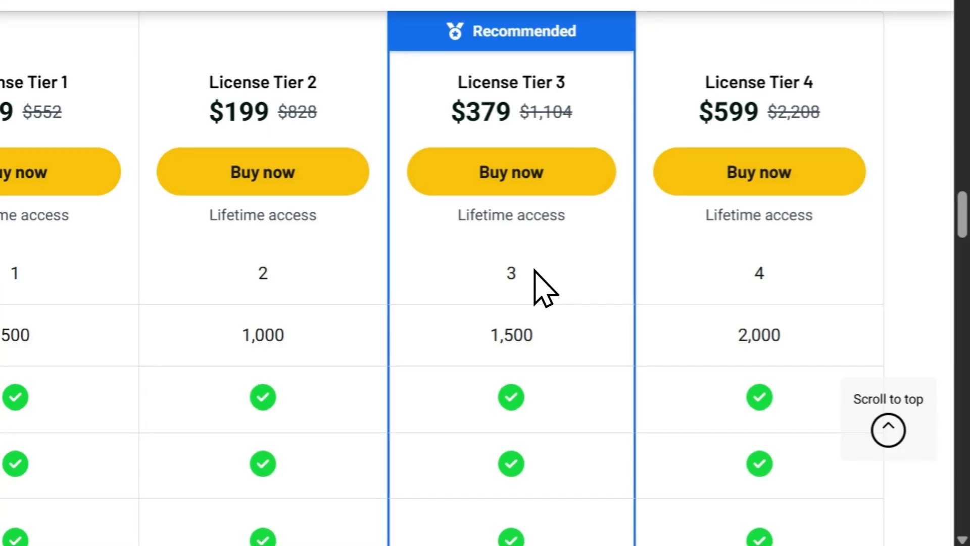
pyautogui.scroll(1, 534, 269)
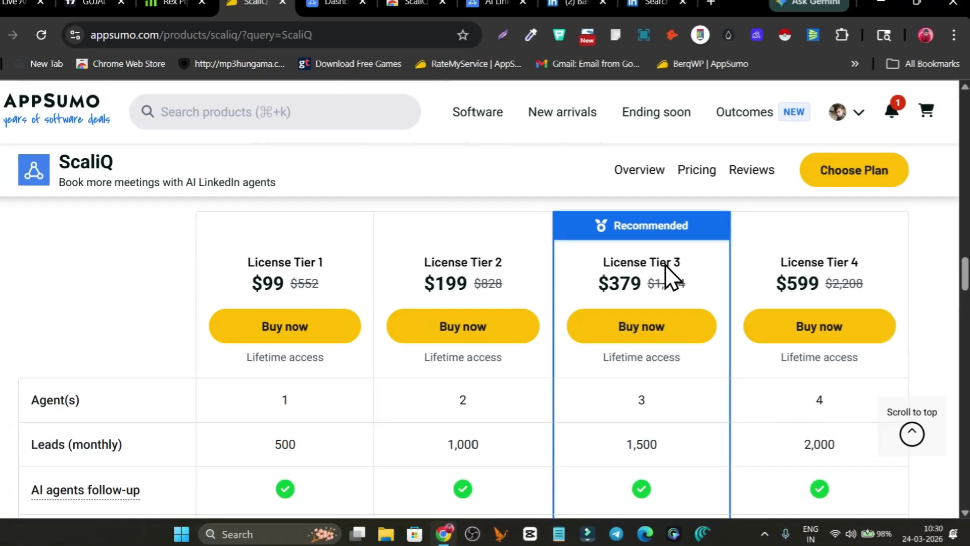
pyautogui.scroll(-1, 533, 283)
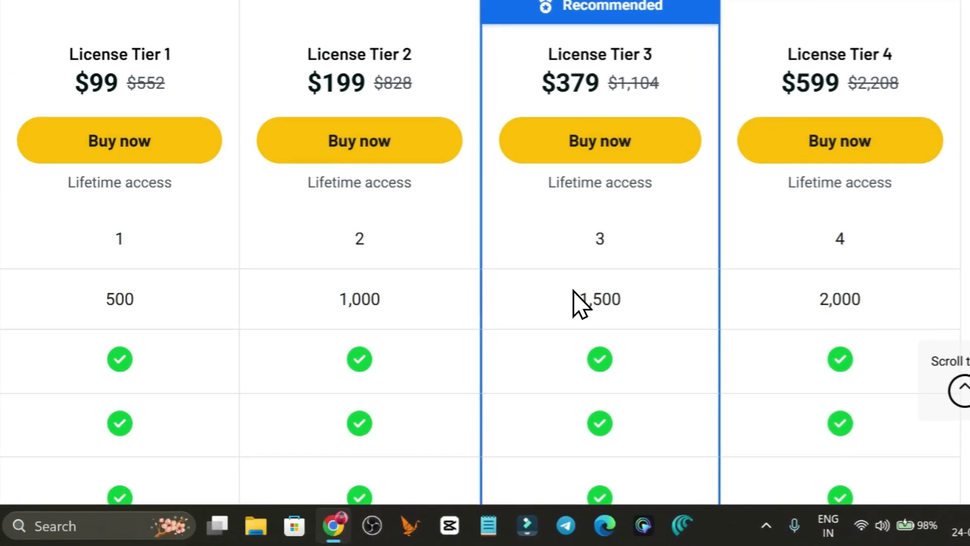
pyautogui.moveTo(575, 292); pyautogui.dragTo(640, 292)
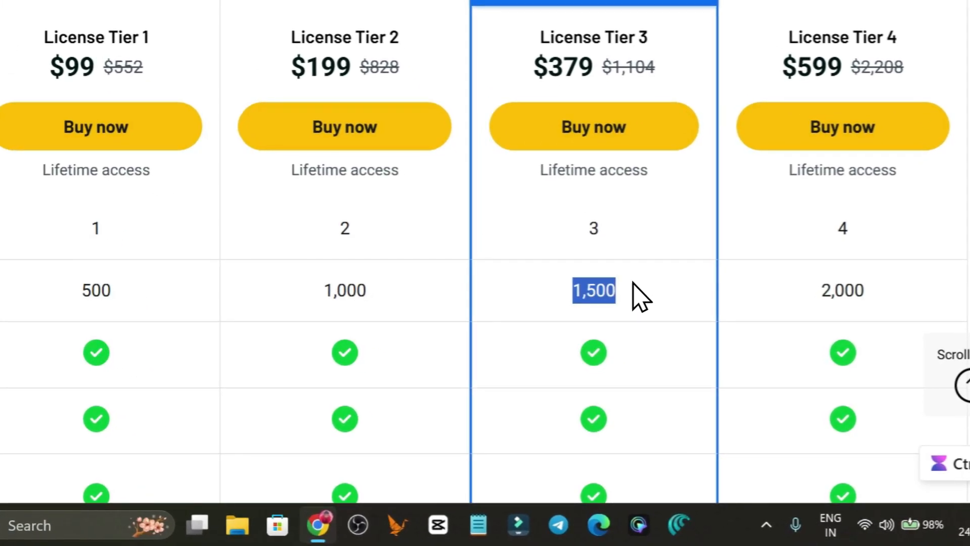
# Check the remaining feature rows of the plan table for each license tier and highlight the refund terms below it
pyautogui.scroll(-2, 575, 329)
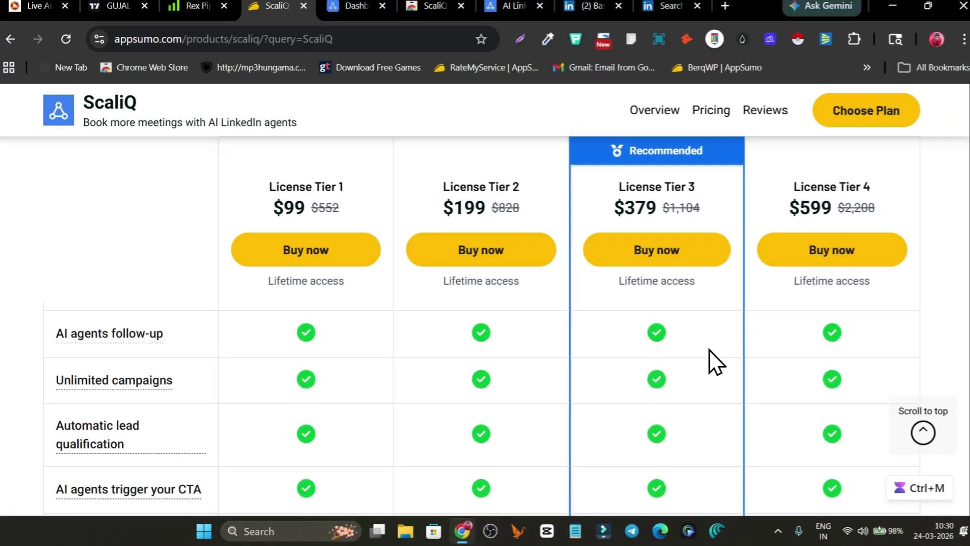
pyautogui.scroll(-3, 664, 273)
pyautogui.scroll(-2, 700, 356)
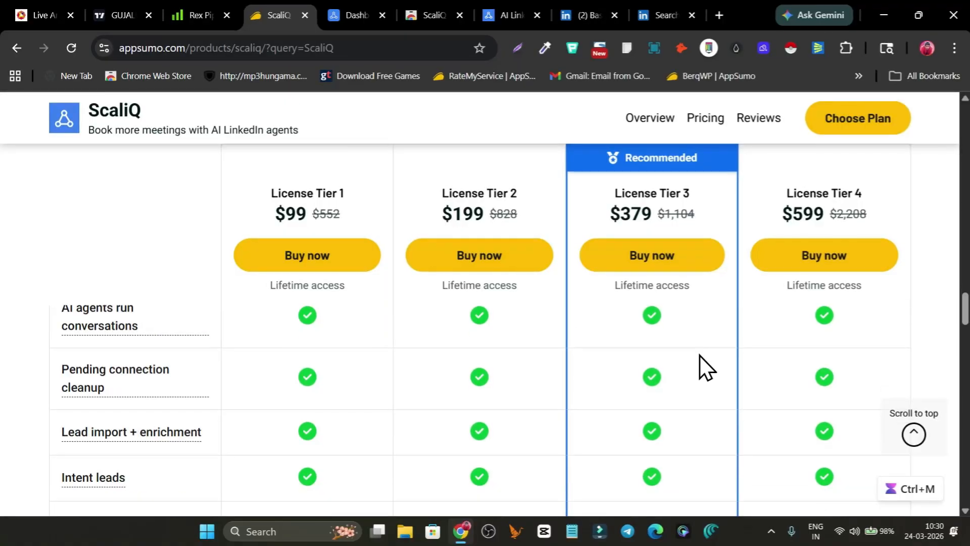
pyautogui.scroll(-3, 657, 371)
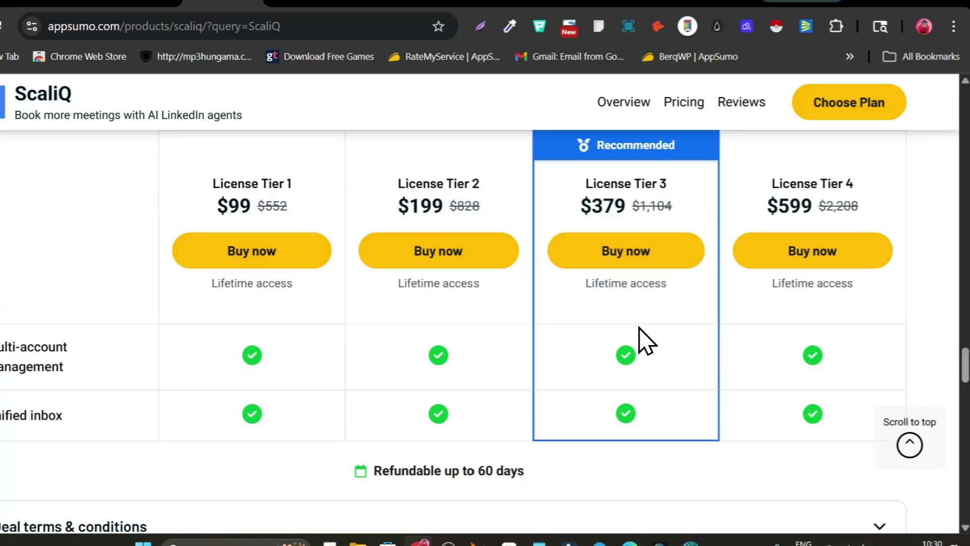
pyautogui.scroll(-3, 643, 348)
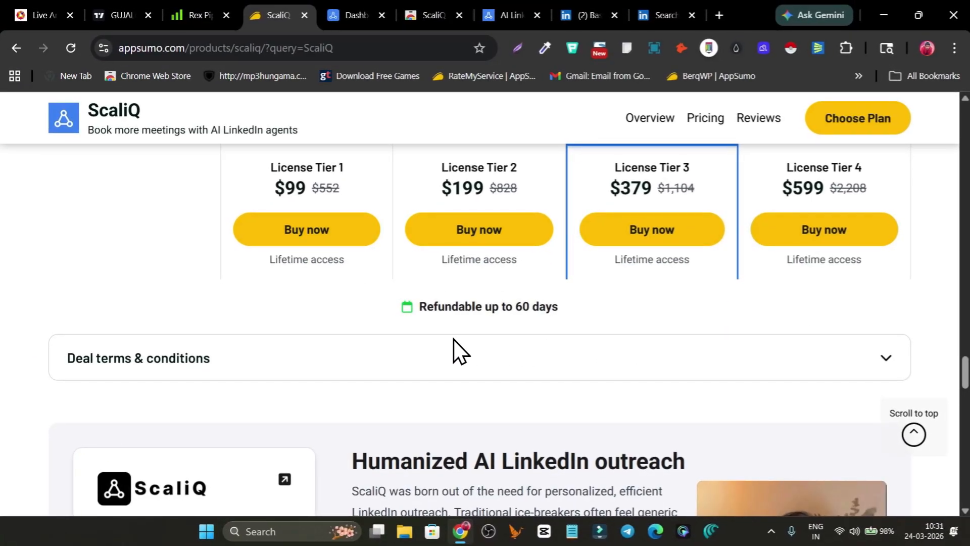
pyautogui.scroll(5, 323, 303)
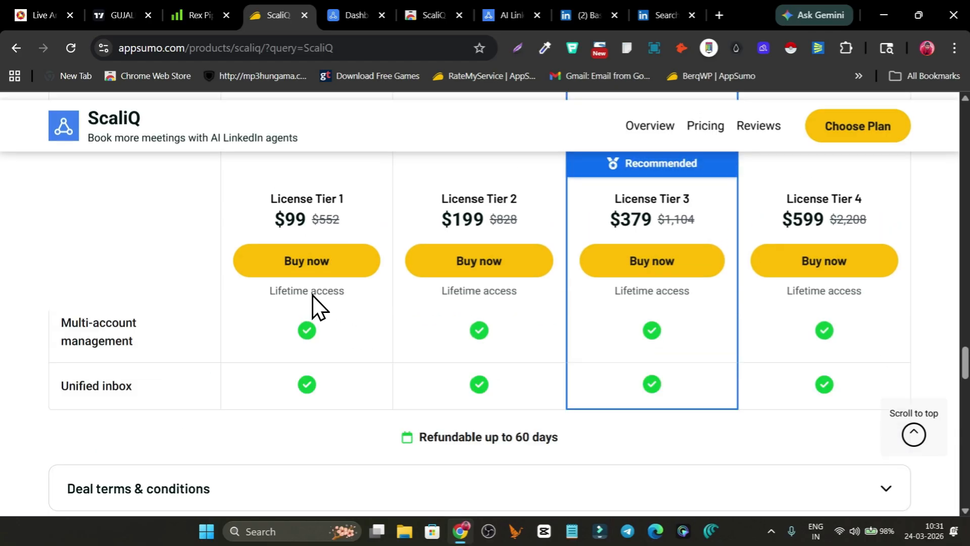
pyautogui.scroll(-5, 608, 308)
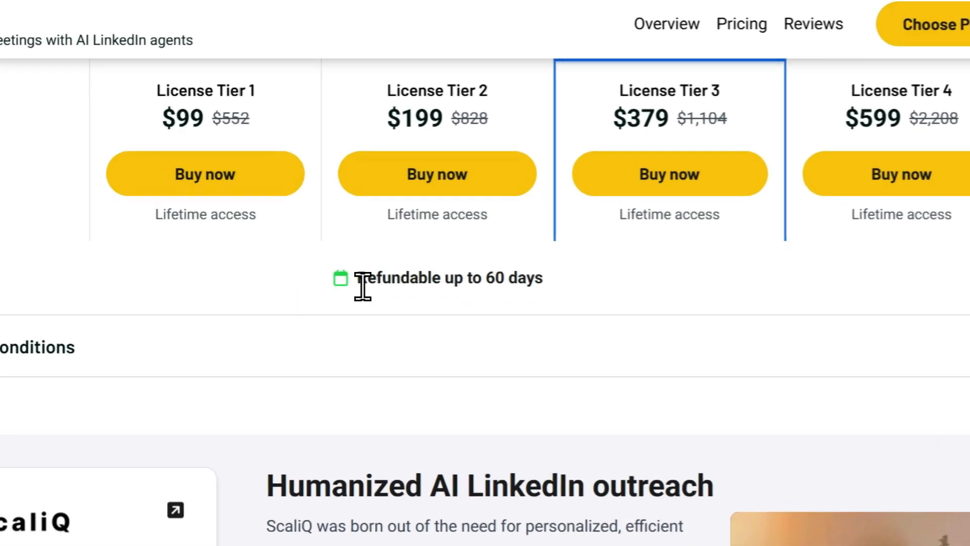
pyautogui.moveTo(421, 308); pyautogui.dragTo(565, 309)
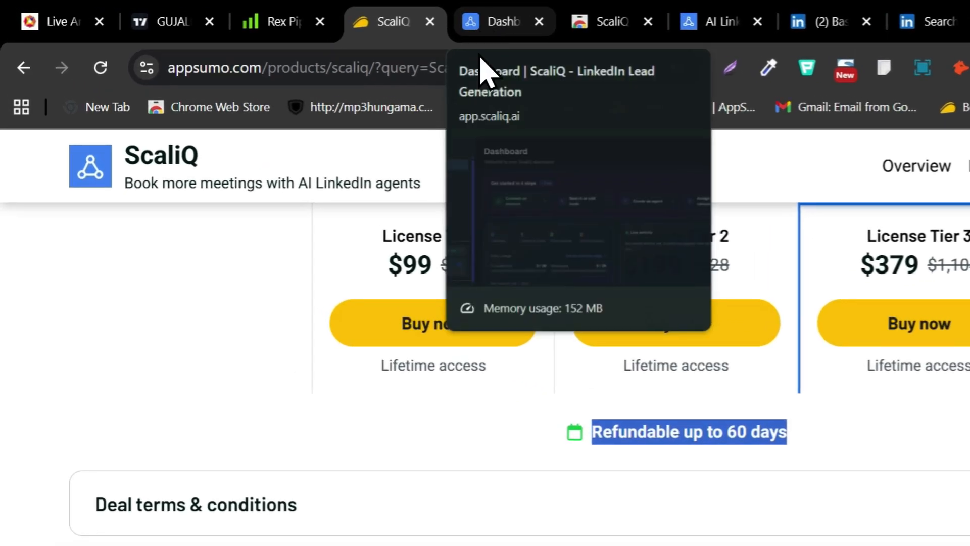
# Switch to the ScaliQ app and delete the connected LinkedIn account from its Accounts page
pyautogui.click(487, 21)
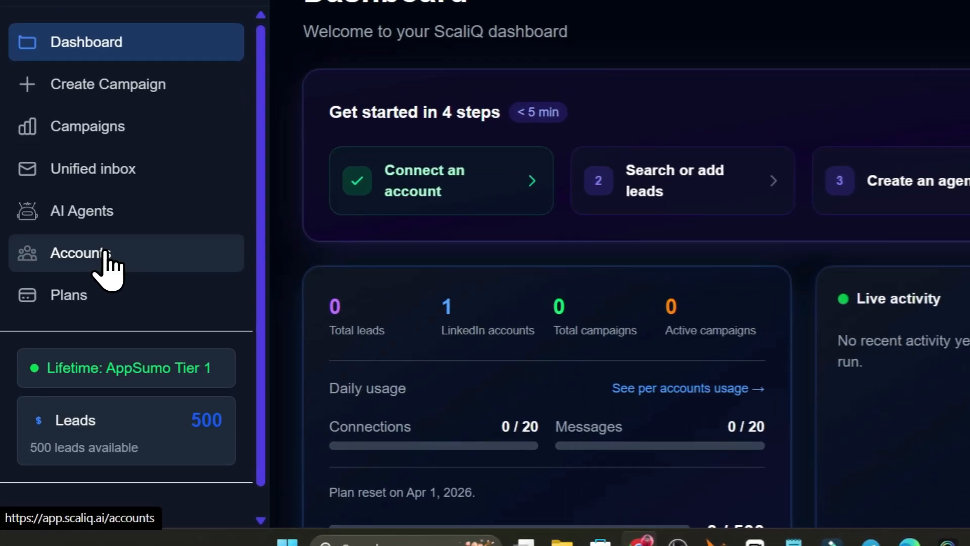
pyautogui.click(75, 316)
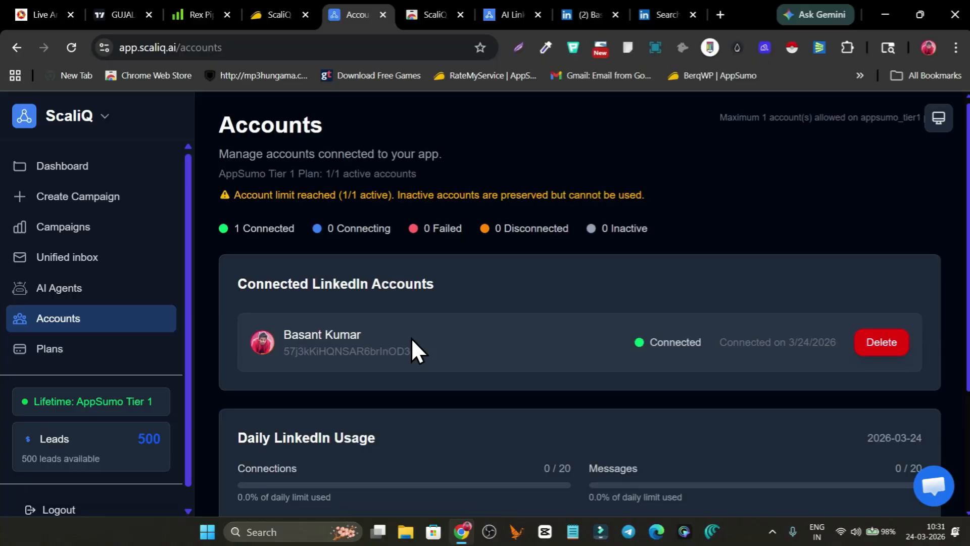
pyautogui.scroll(-1, 412, 337)
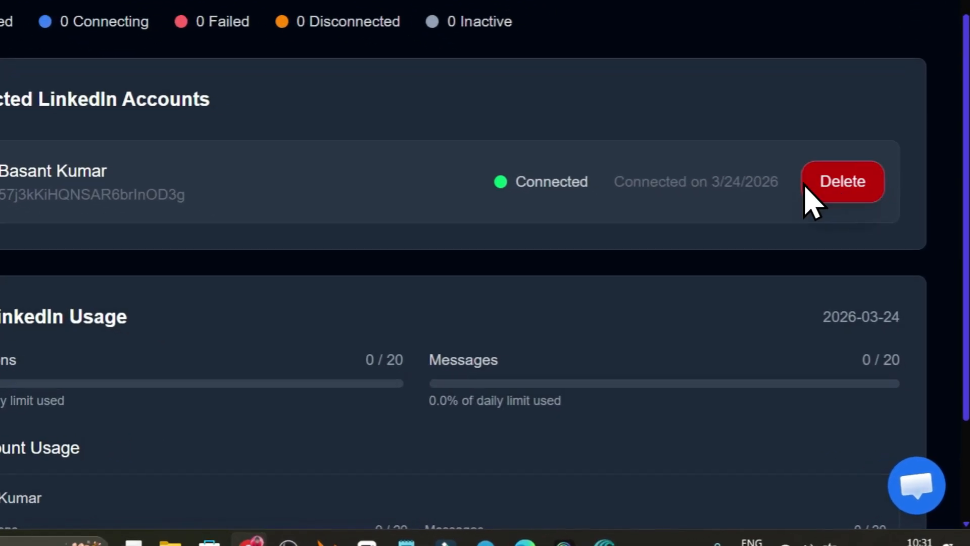
pyautogui.click(807, 188)
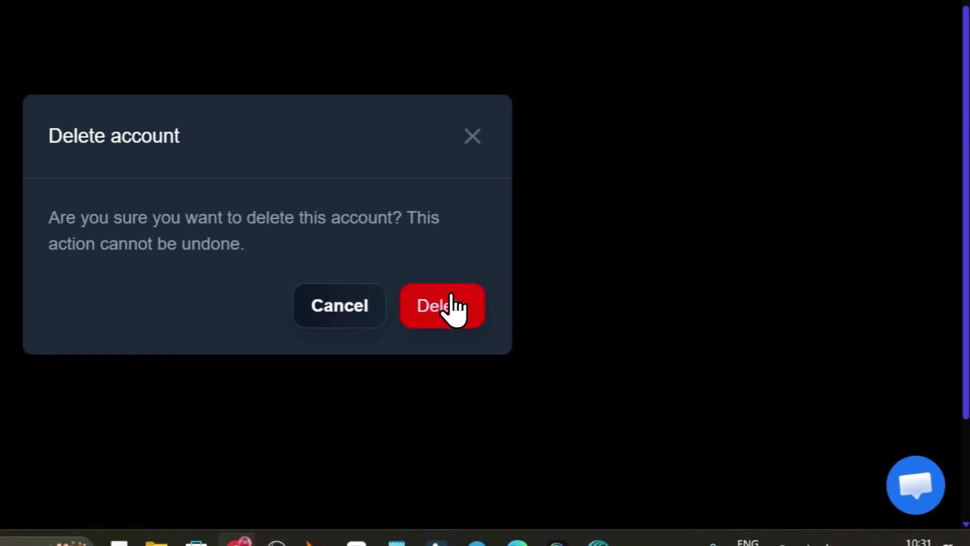
pyautogui.click(444, 305)
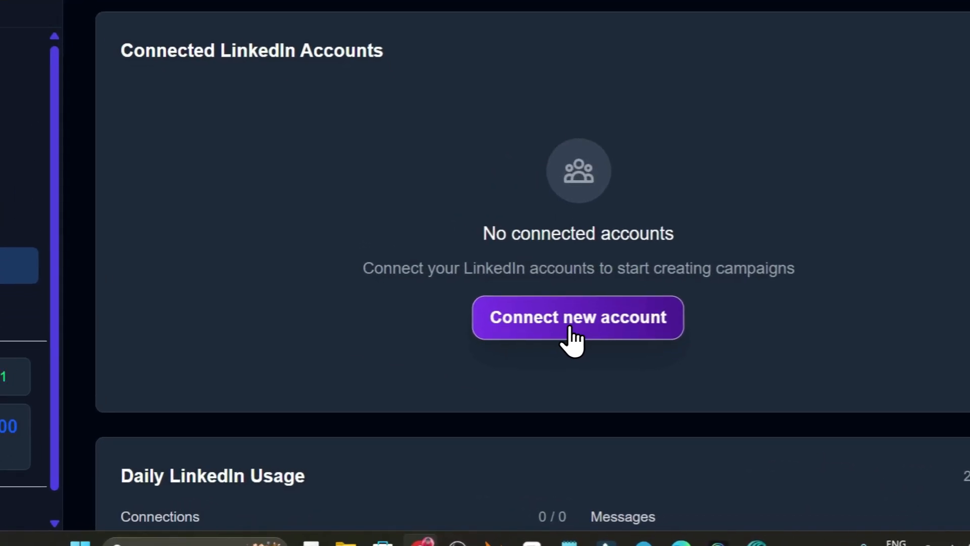
# Open the options for connecting a new LinkedIn account, review them and check the ScaliQ LinkedIn Connector page in the Chrome Web Store
pyautogui.click(579, 363)
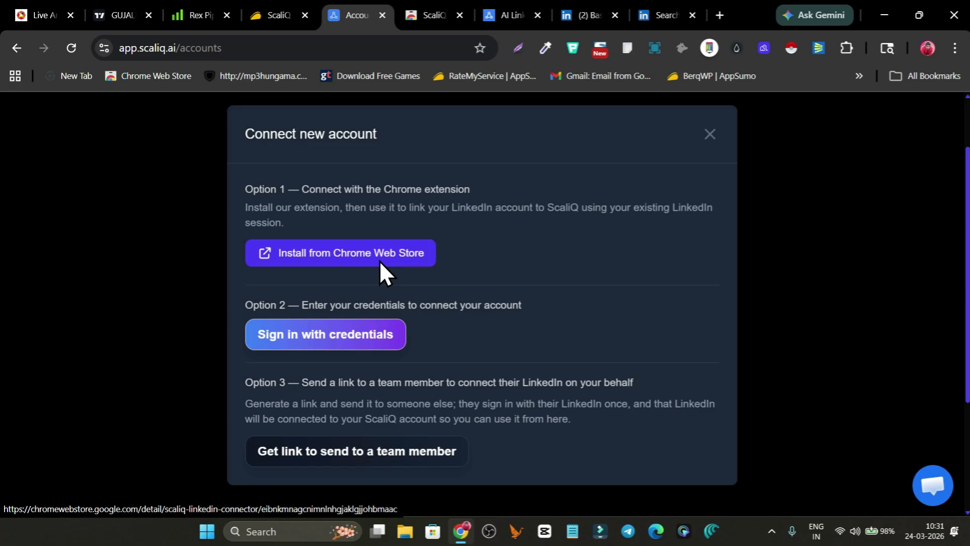
pyautogui.scroll(-2, 364, 280)
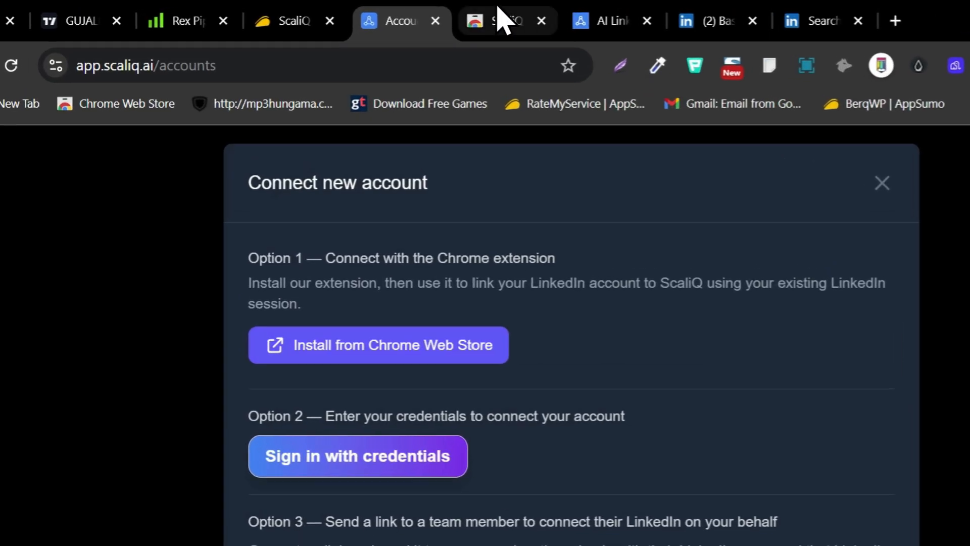
pyautogui.click(429, 16)
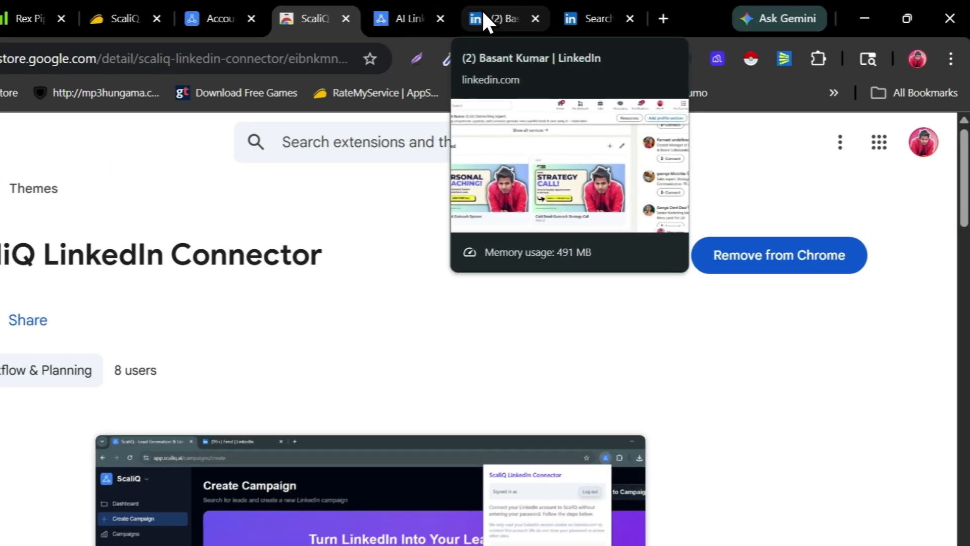
# Switch to the LinkedIn profile page and add its account to ScaliQ through the ScaliQ LinkedIn Connector extension
pyautogui.click(574, 14)
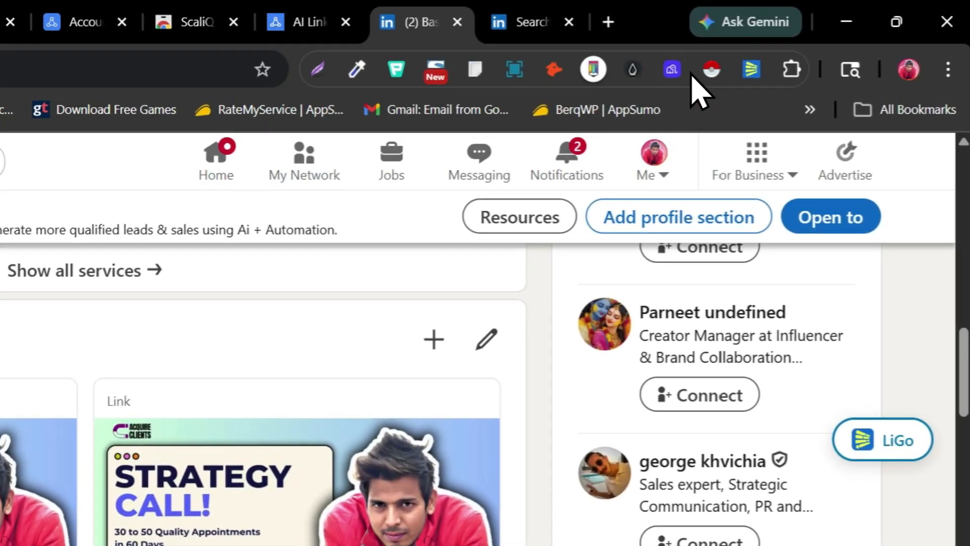
pyautogui.click(792, 69)
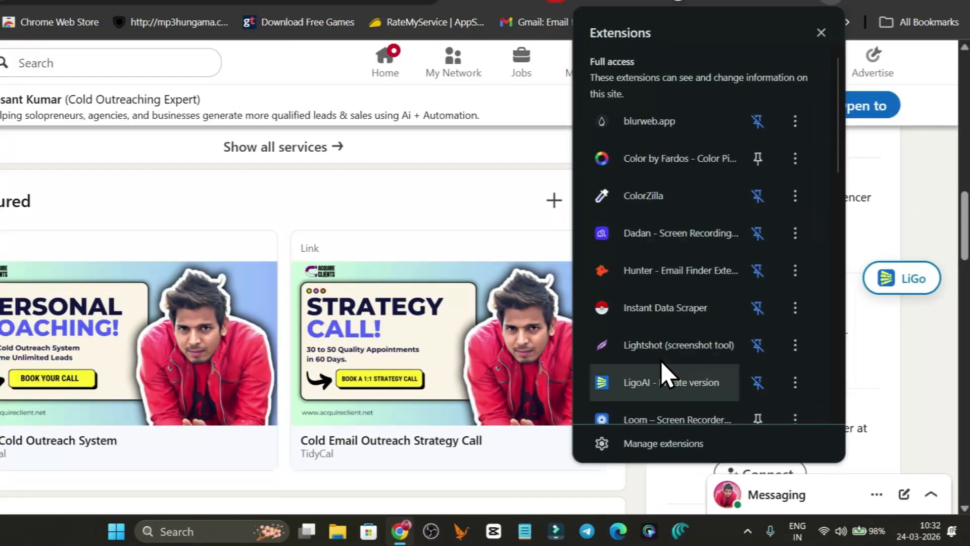
pyautogui.scroll(-2, 694, 336)
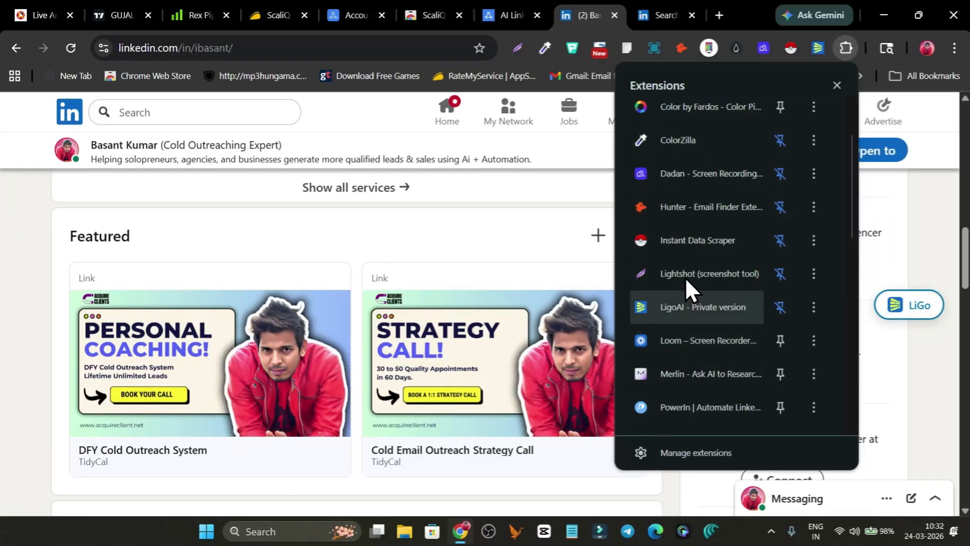
pyautogui.scroll(-2, 684, 256)
pyautogui.scroll(-3, 685, 278)
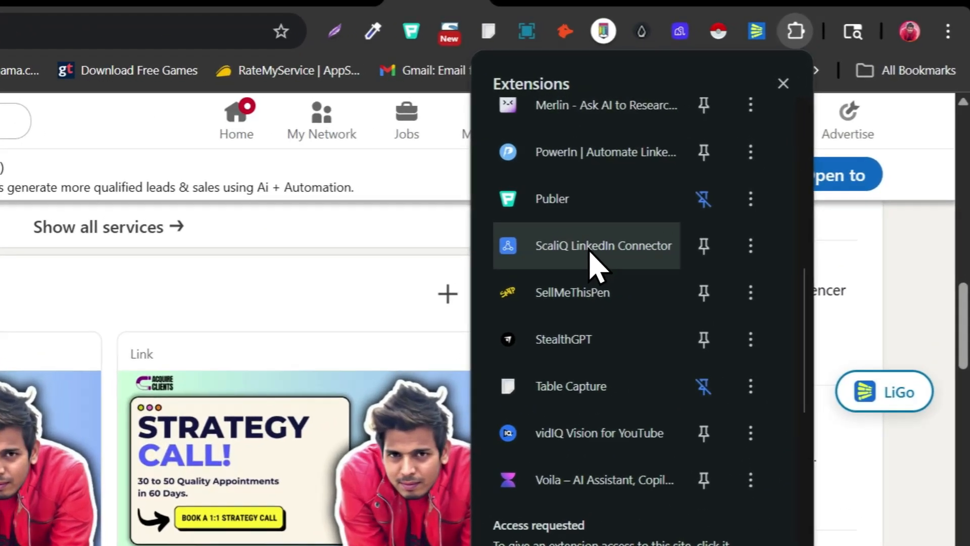
pyautogui.click(714, 201)
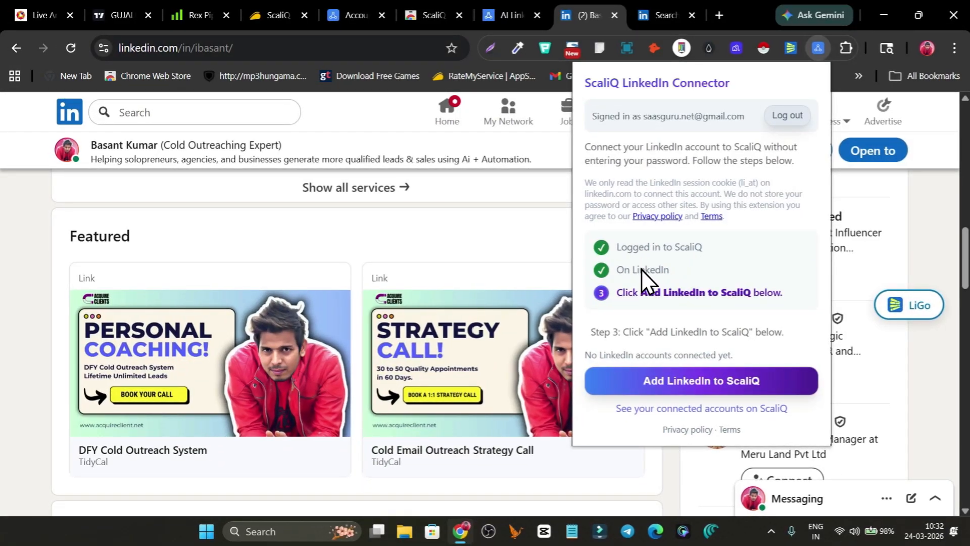
pyautogui.click(717, 382)
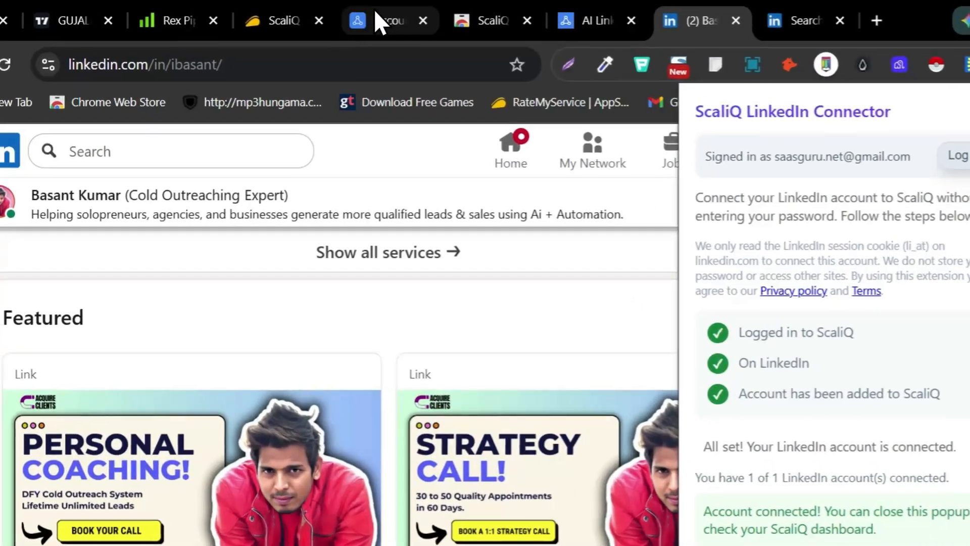
# Return to ScaliQ, dismiss the account connection options, check the connected LinkedIn account and open the Dashboard
pyautogui.click(348, 15)
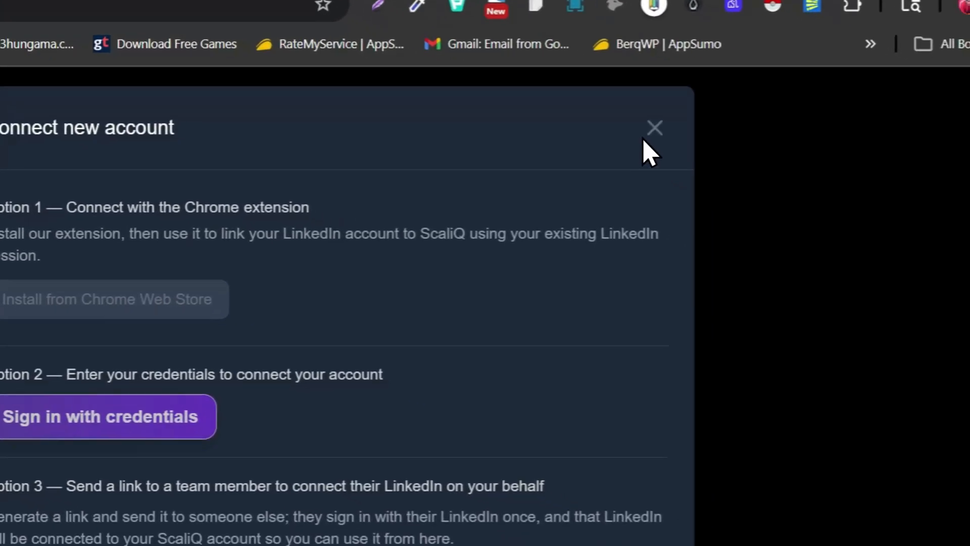
pyautogui.click(760, 162)
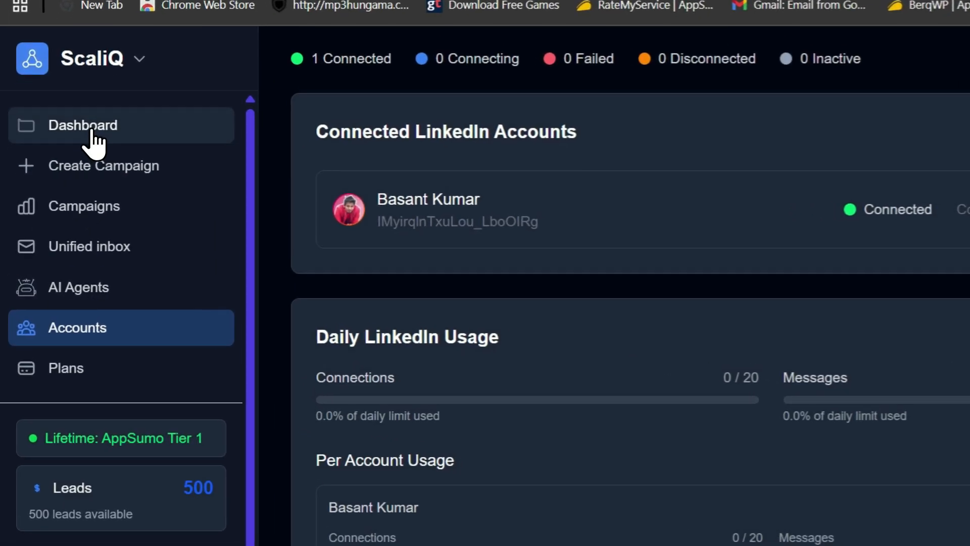
pyautogui.click(51, 170)
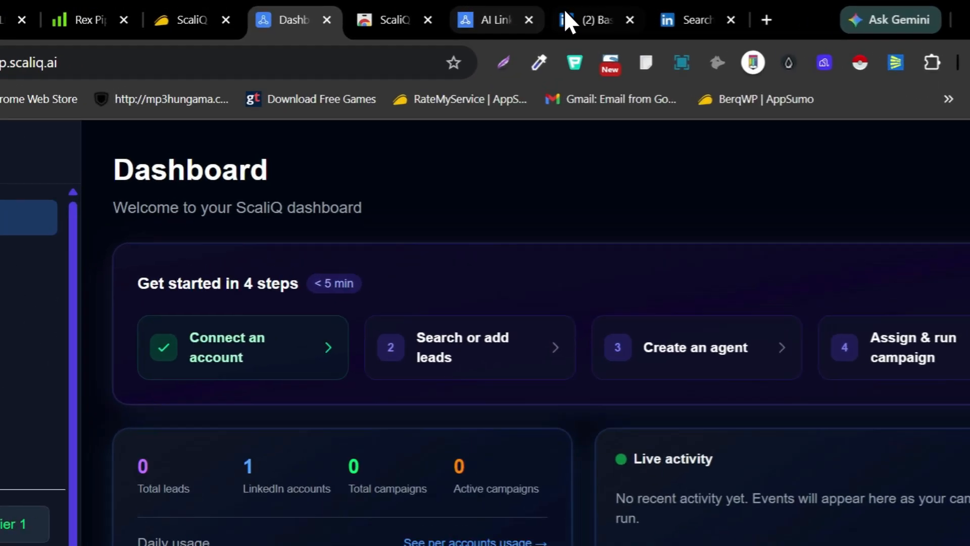
# Switch to LinkedIn and look over the profile page and the people search results for "small business"
pyautogui.click(567, 15)
pyautogui.scroll(-4, 496, 278)
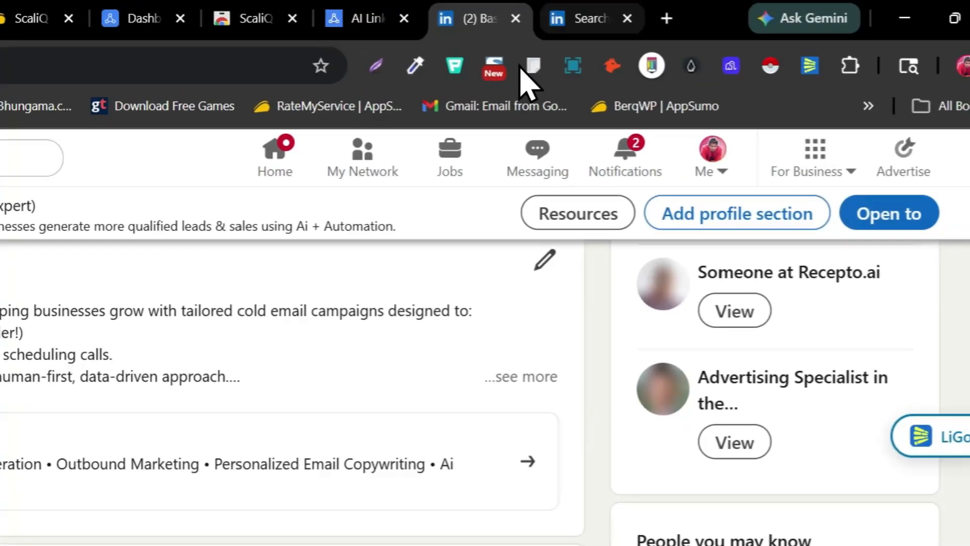
pyautogui.click(586, 18)
pyautogui.scroll(5, 531, 303)
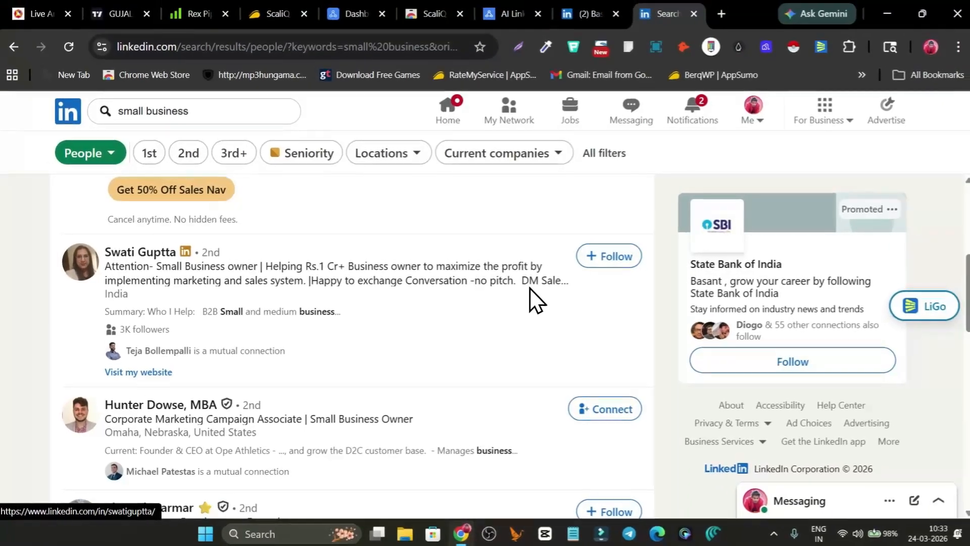
pyautogui.scroll(5, 529, 289)
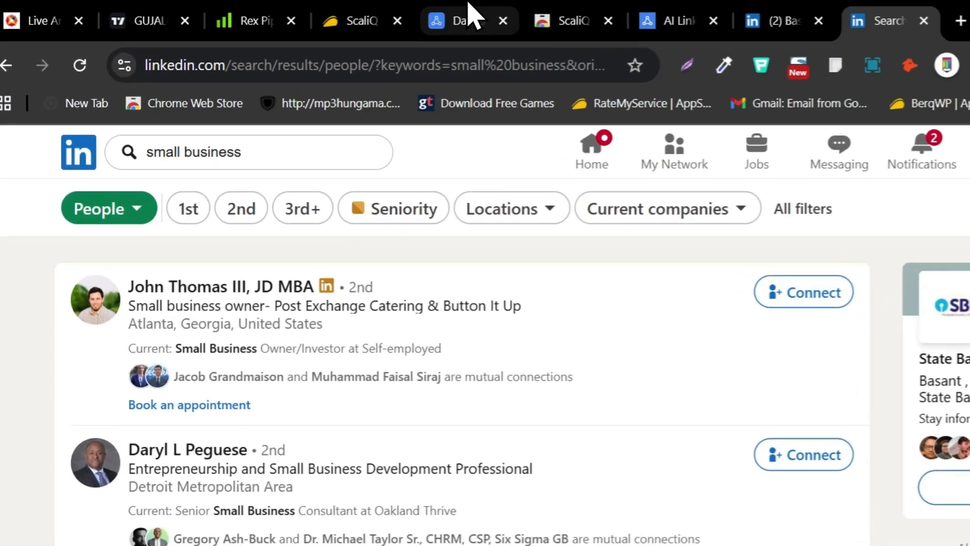
# Start a campaign from ScaliQ's "Search or add leads" step and review the Search Leads and Import Leads sources, ending on Intent Signals
pyautogui.click(358, 14)
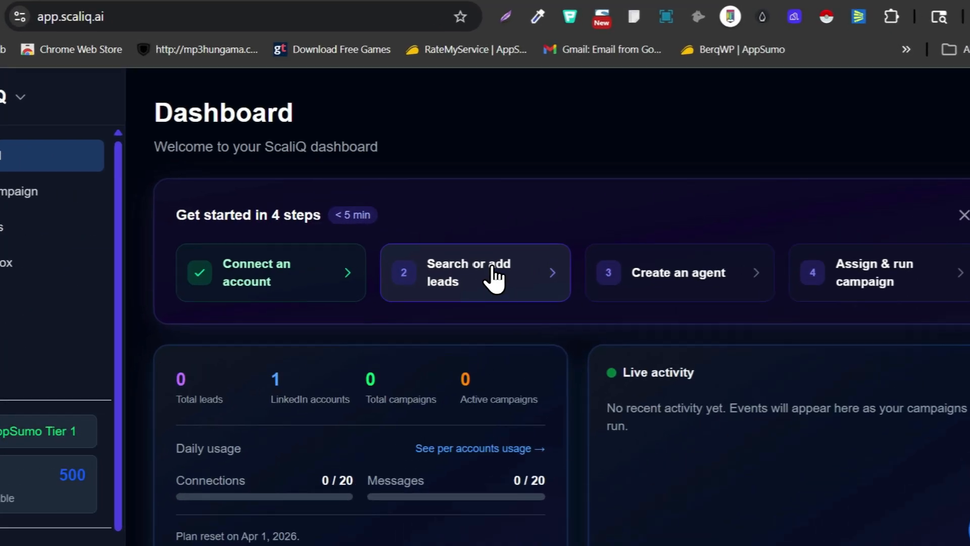
pyautogui.click(498, 268)
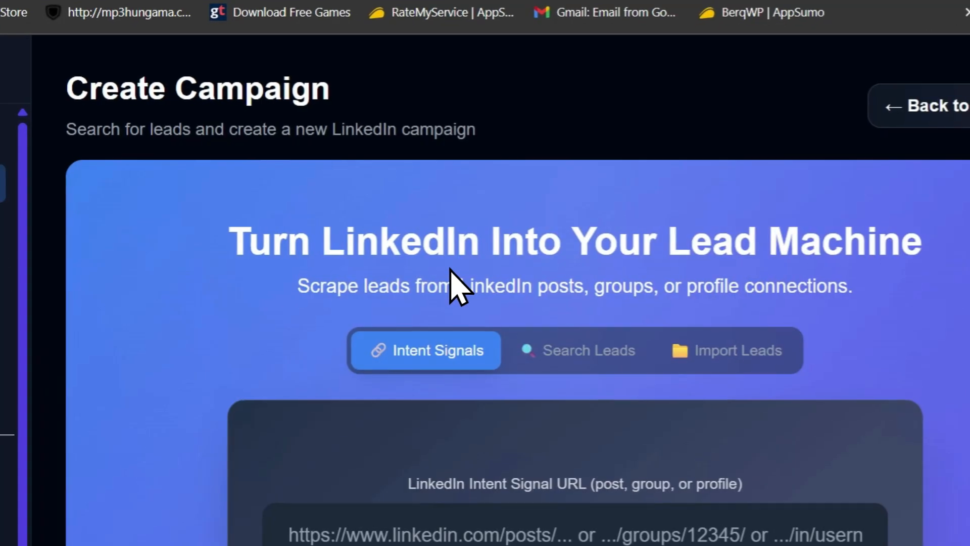
pyautogui.scroll(-3, 450, 273)
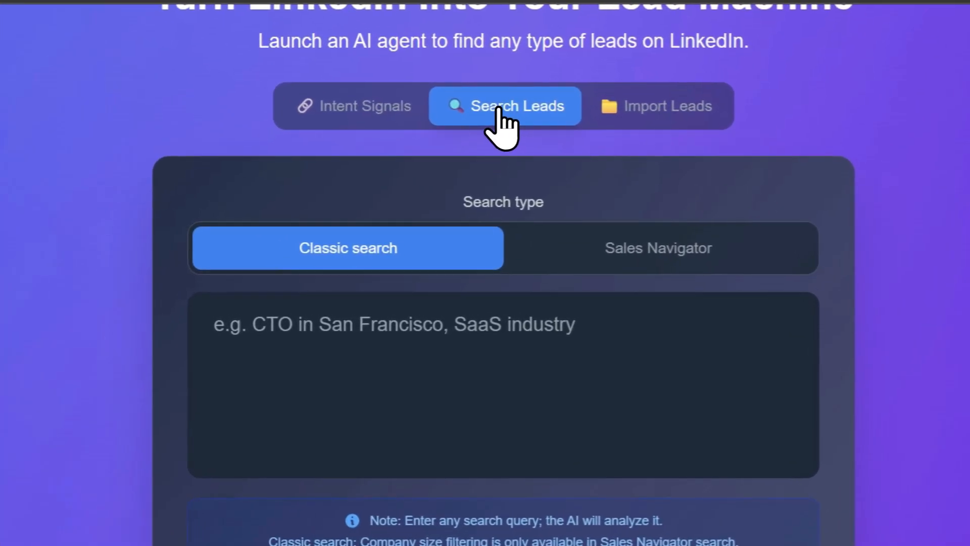
pyautogui.click(579, 168)
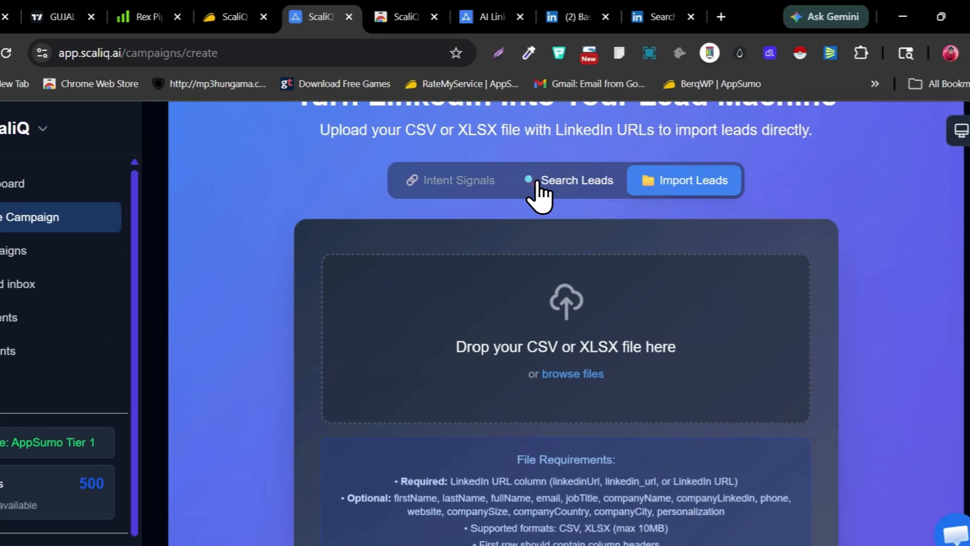
pyautogui.click(472, 182)
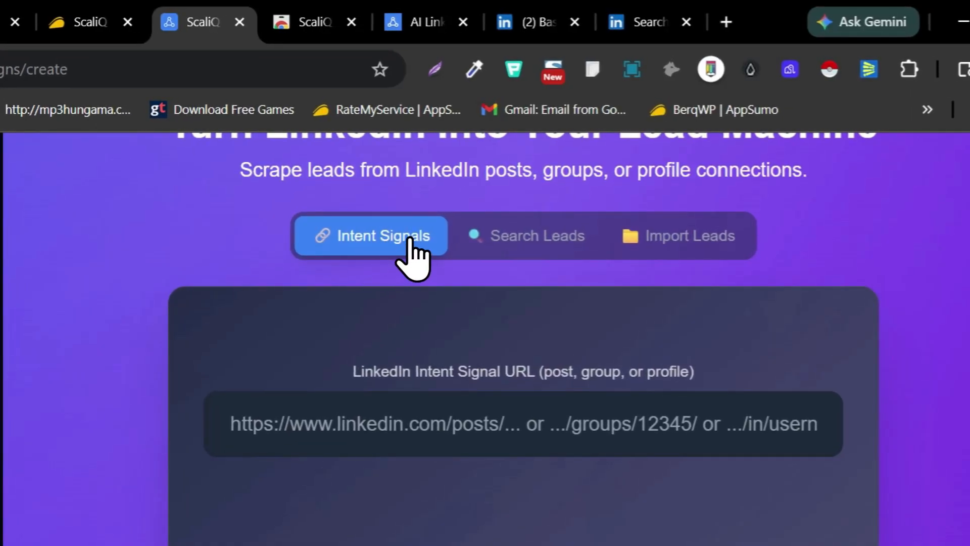
# Try to use the URL of LinkedIn's "small business" people search as the campaign's intent signal URL
pyautogui.click(641, 23)
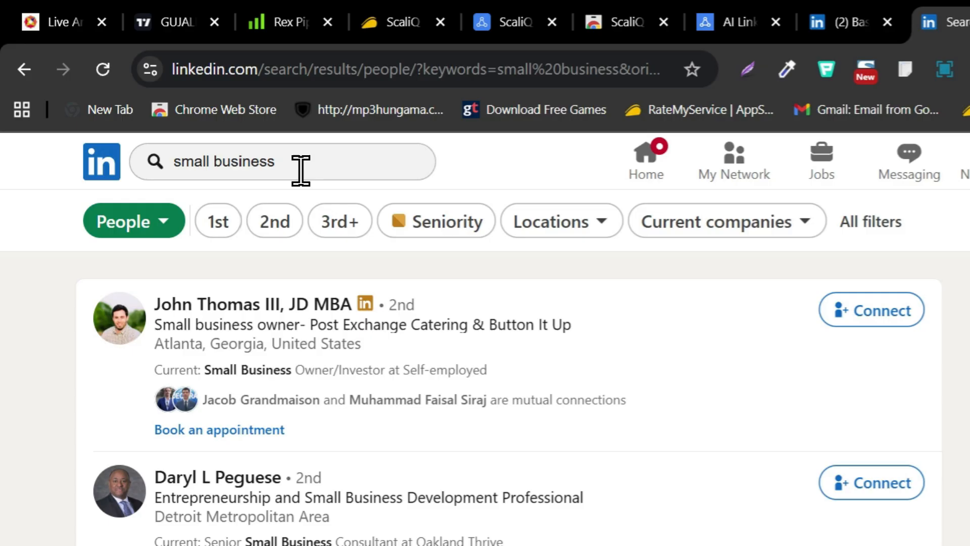
pyautogui.moveTo(301, 171); pyautogui.dragTo(162, 161)
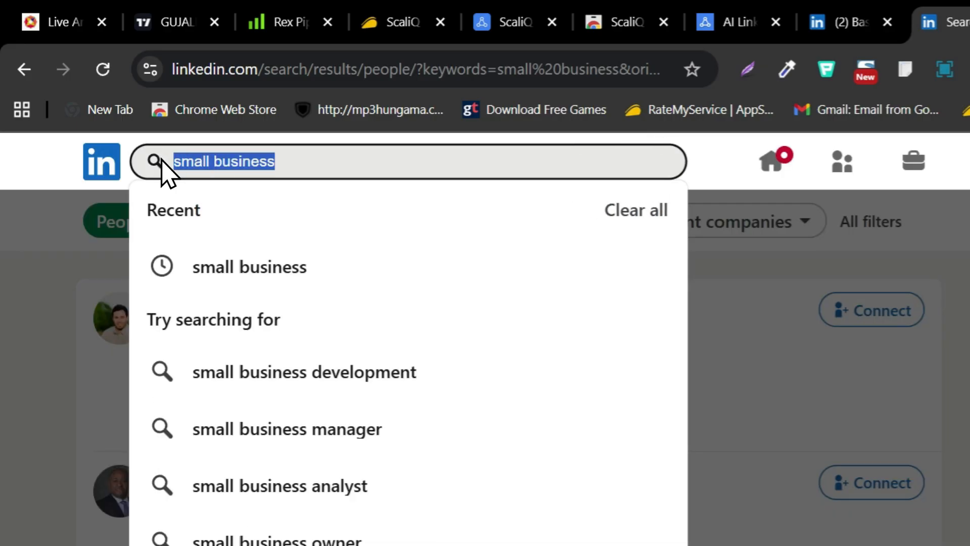
pyautogui.click(81, 338)
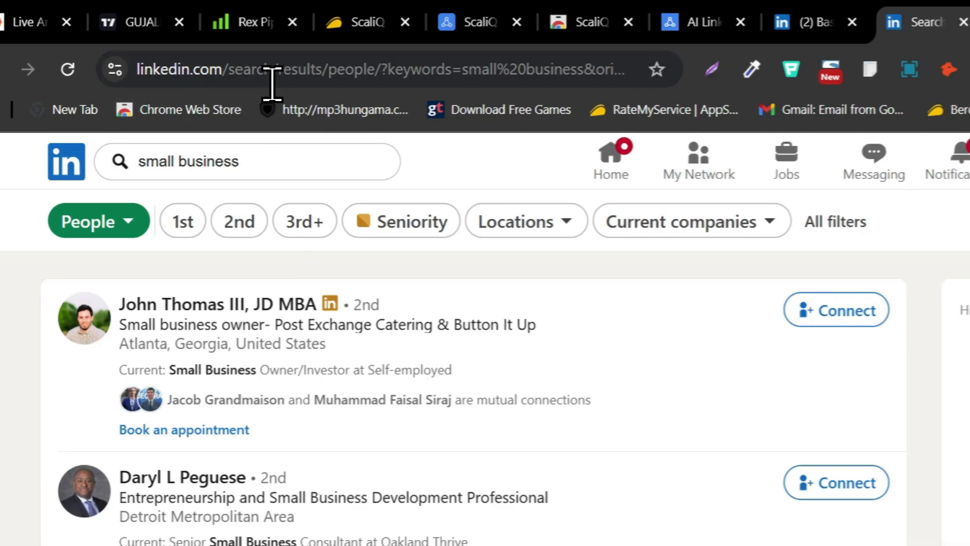
pyautogui.rightClick(303, 69)
pyautogui.click(379, 297)
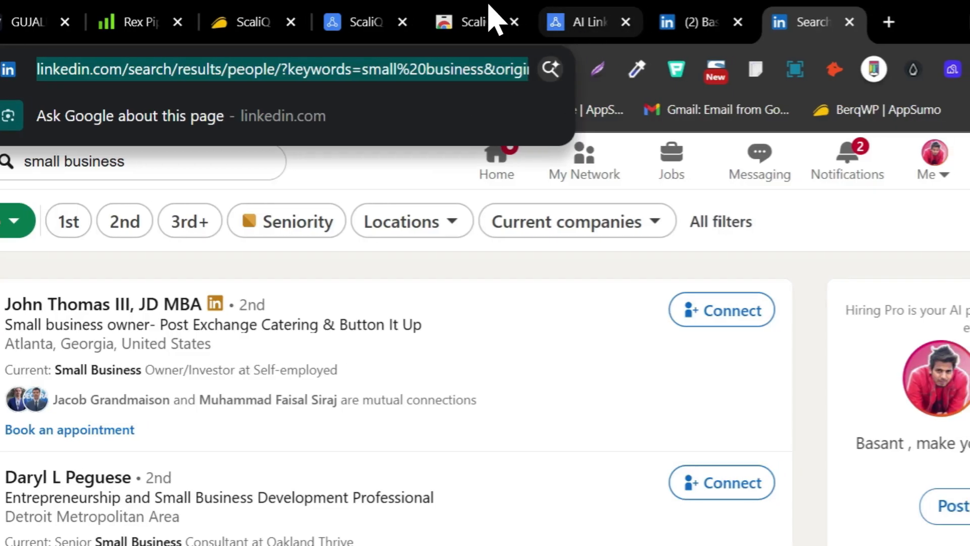
pyautogui.click(356, 21)
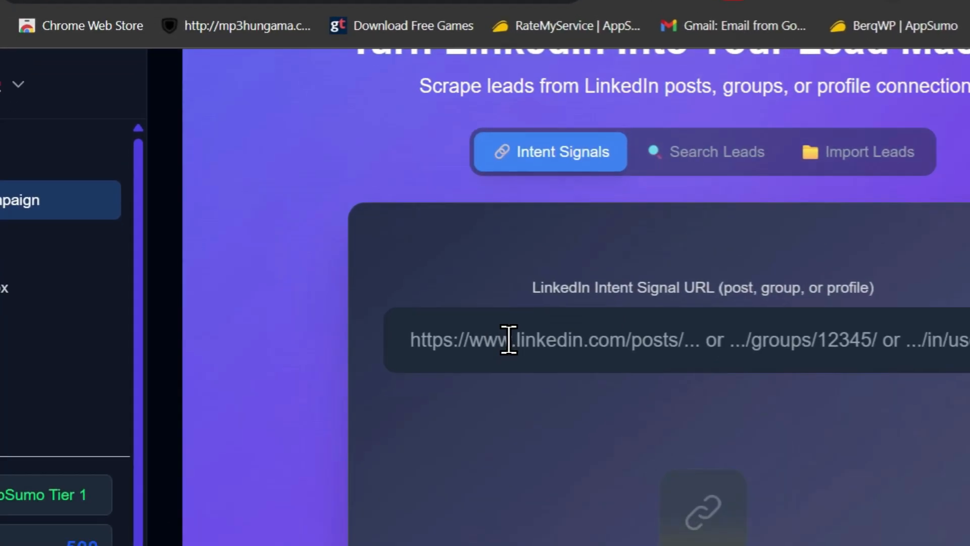
pyautogui.click(509, 339)
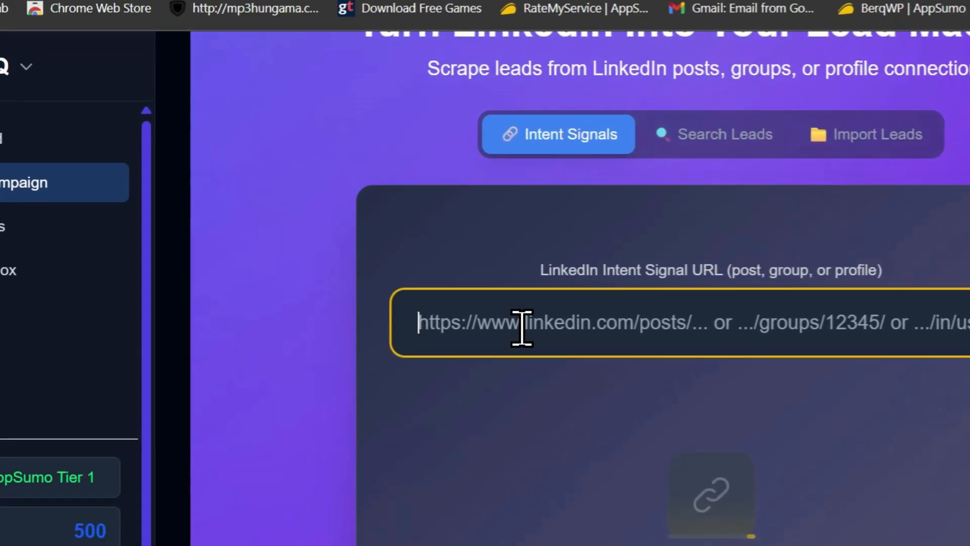
pyautogui.hotkey('ctrl', 'v')
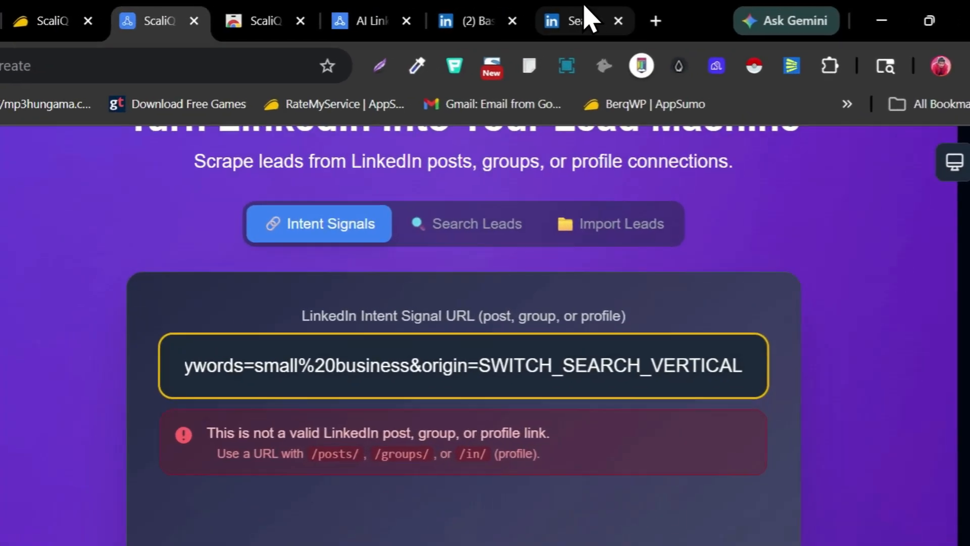
# Switch to LinkedIn's home feed and examine the Nano Banana post with its reactions and comments as a lead source
pyautogui.click(665, 15)
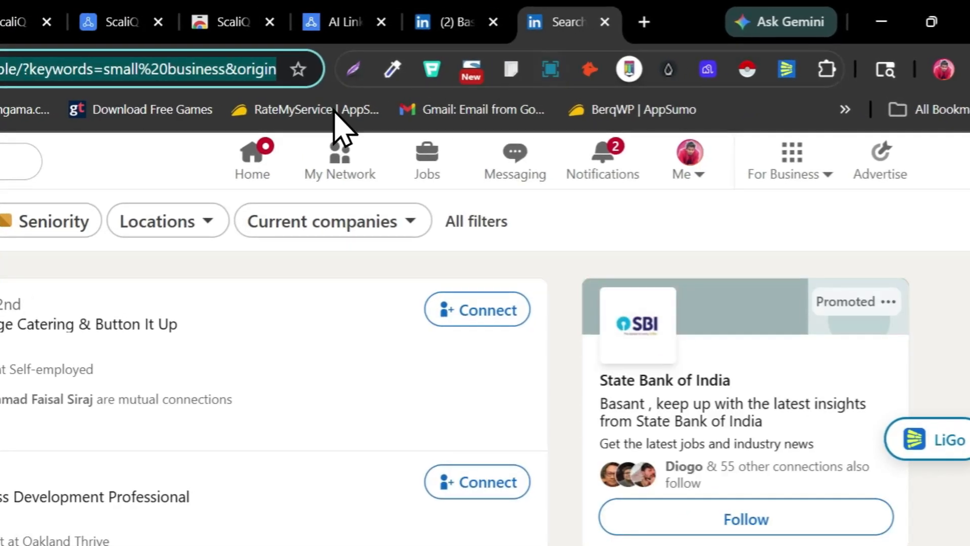
pyautogui.click(238, 152)
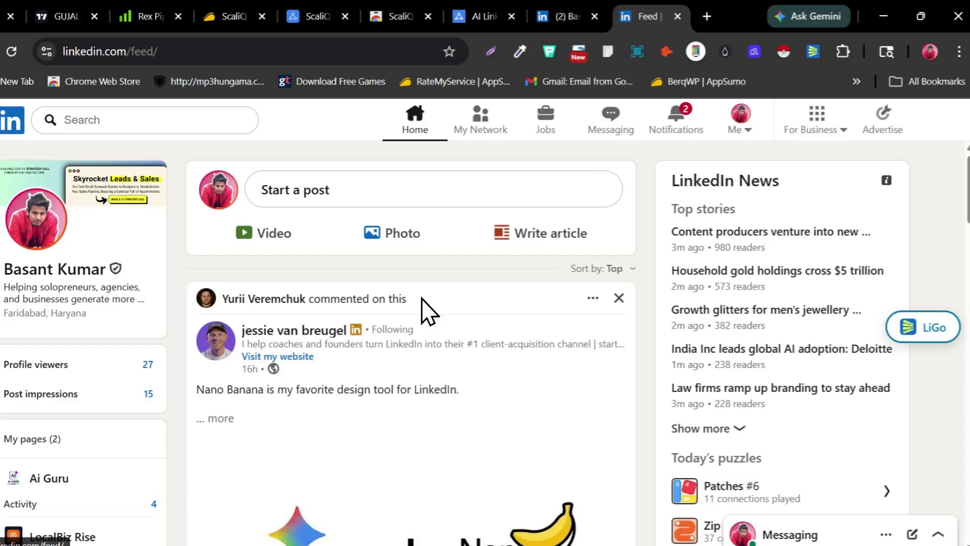
pyautogui.scroll(-7, 306, 401)
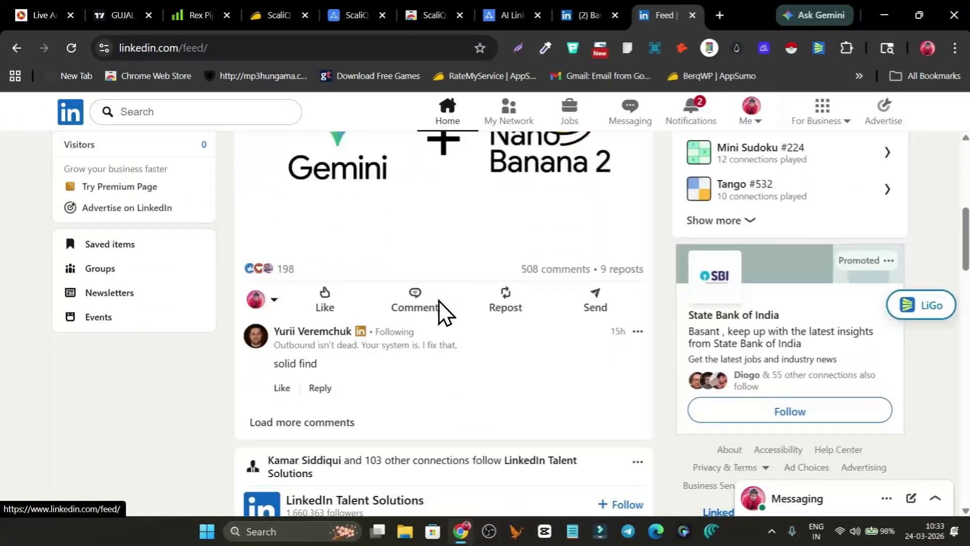
pyautogui.scroll(3, 506, 308)
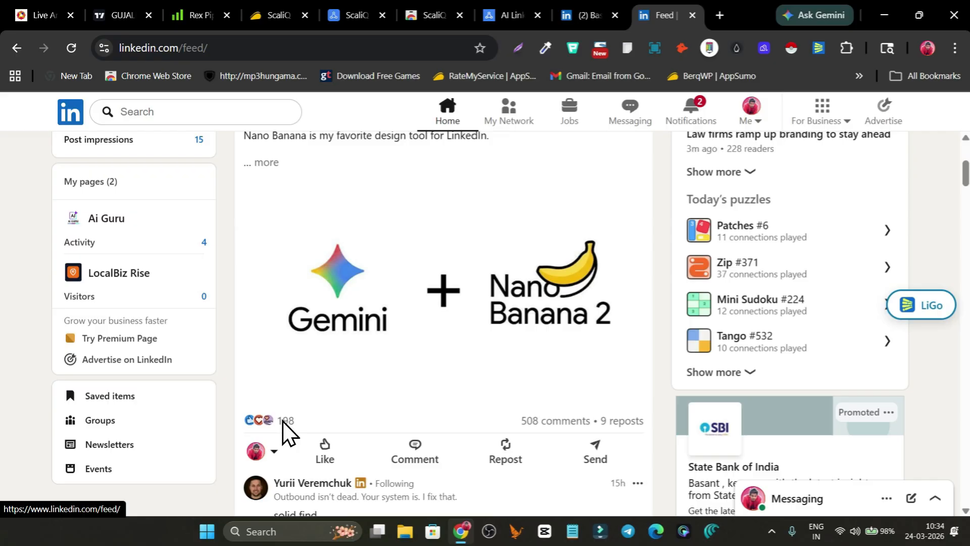
pyautogui.scroll(3, 451, 425)
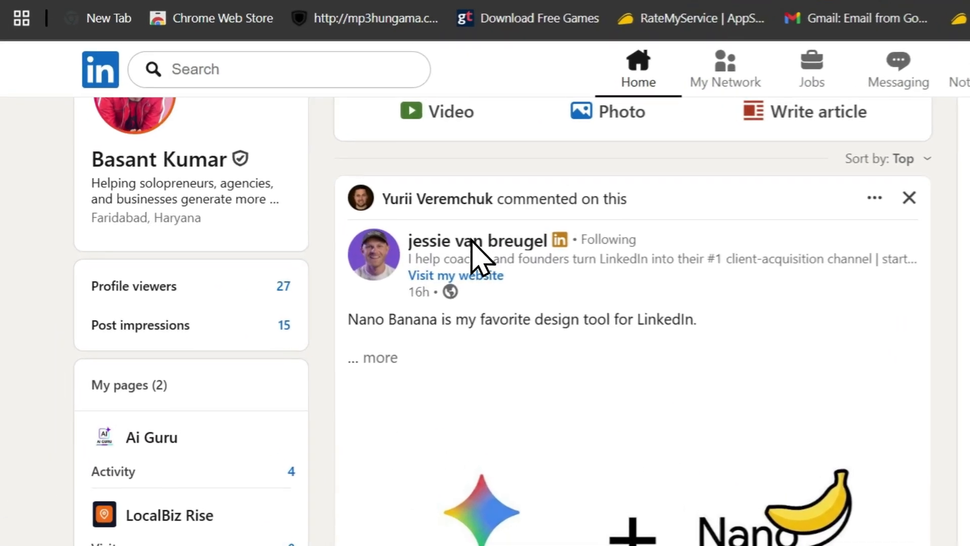
# View the profile of the Nano Banana post's author and return to the feed
pyautogui.click(331, 232)
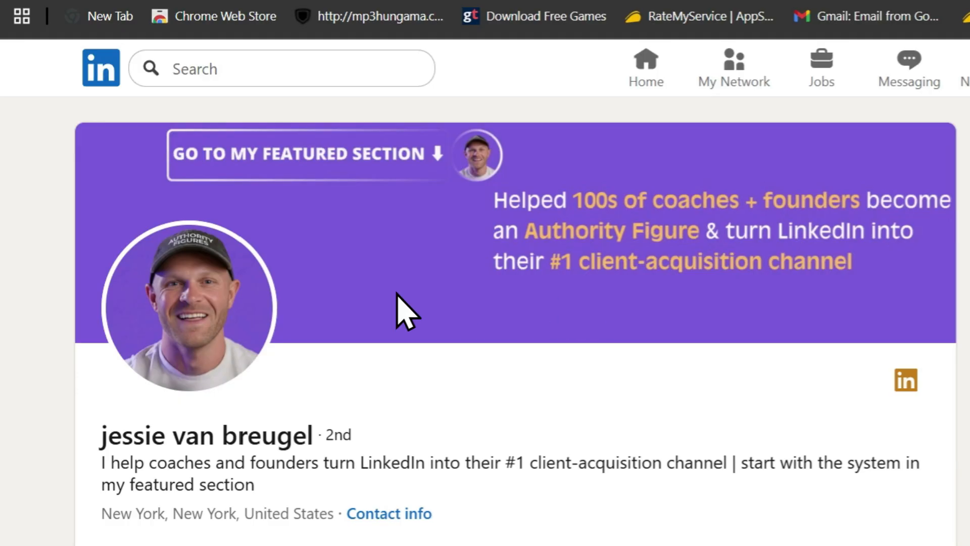
pyautogui.scroll(-5, 396, 310)
pyautogui.click(20, 66)
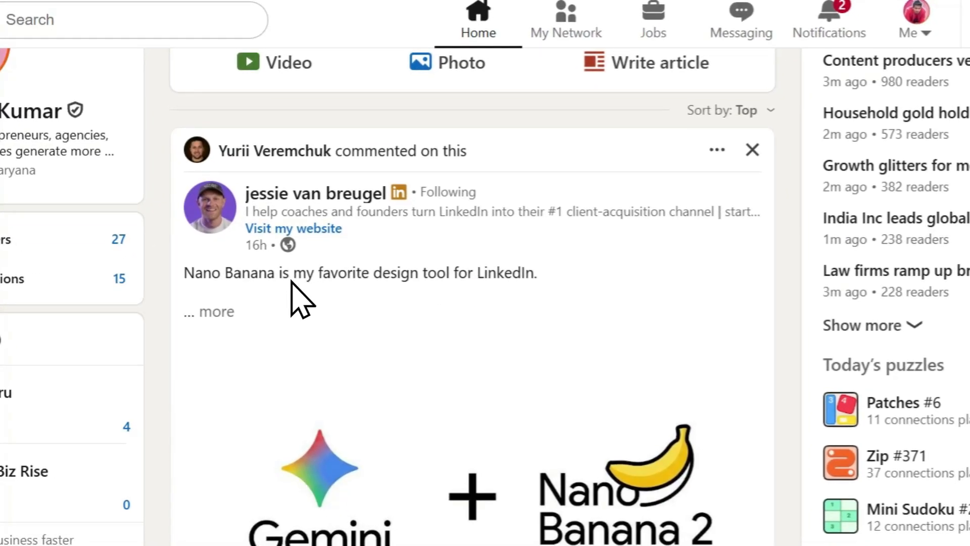
# Copy the link to LinkedIn's Nano Banana post and use it to replace the intent signal URL in ScaliQ's campaign form
pyautogui.click(217, 312)
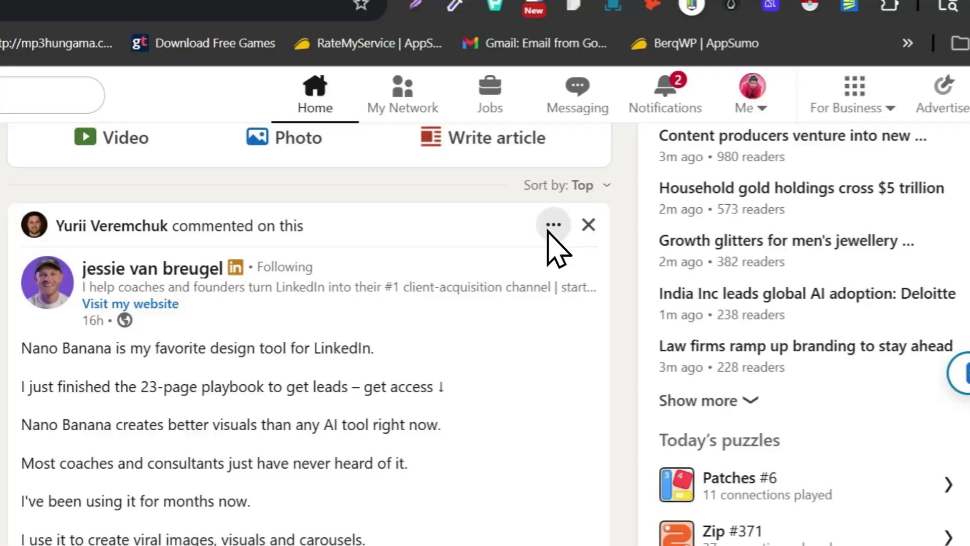
pyautogui.click(553, 224)
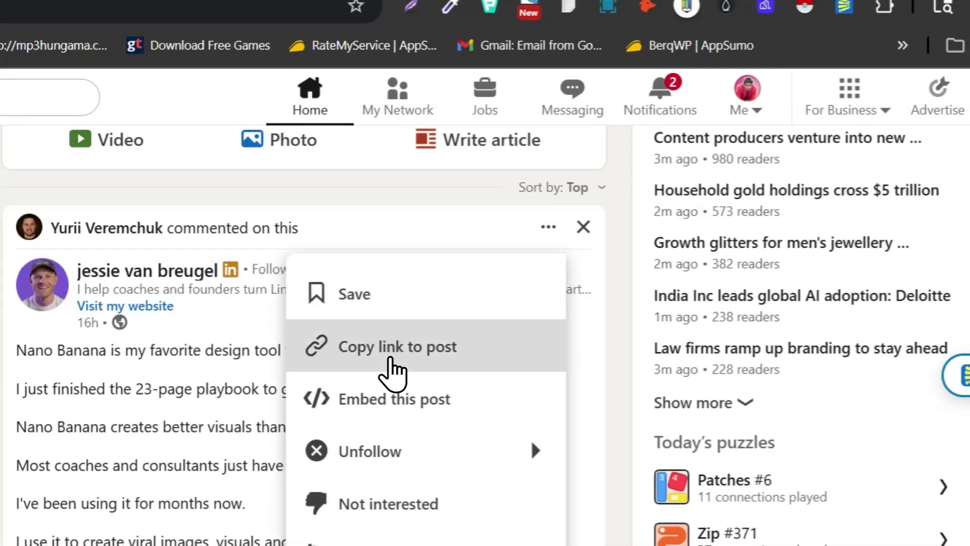
pyautogui.click(392, 354)
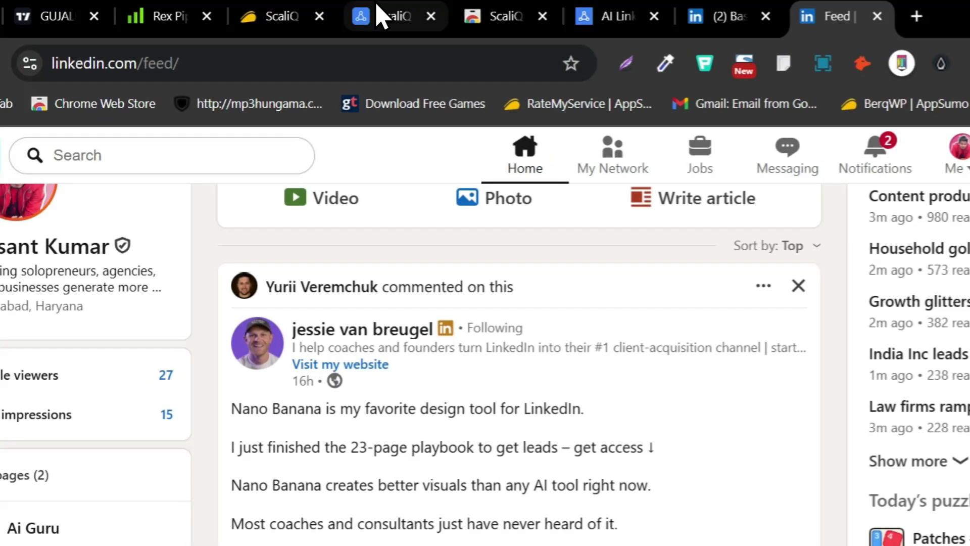
pyautogui.click(379, 15)
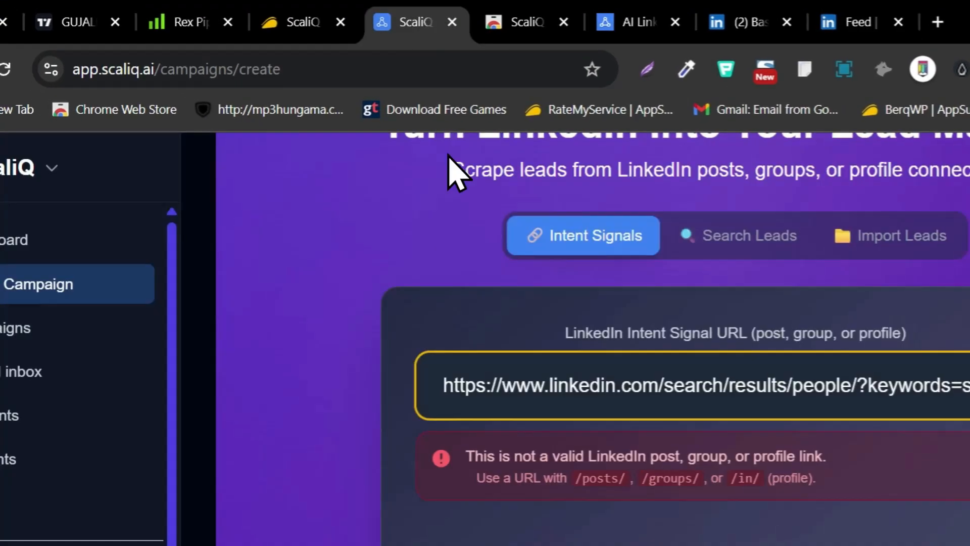
pyautogui.hotkey('ctrl', 'a')
pyautogui.hotkey('ctrl', 'v')
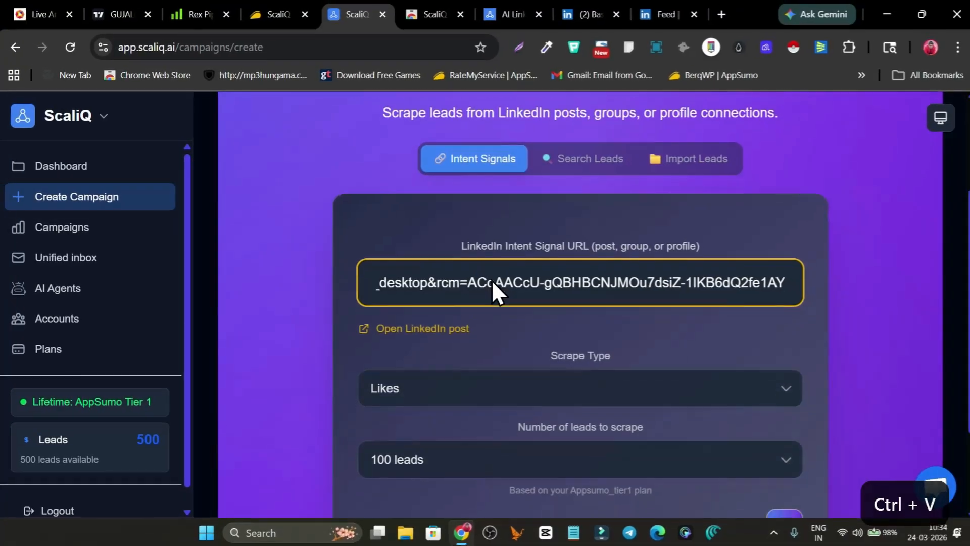
# Keep the scrape type at Likes and the number of leads at 100, and start scraping the post
pyautogui.scroll(-3, 416, 247)
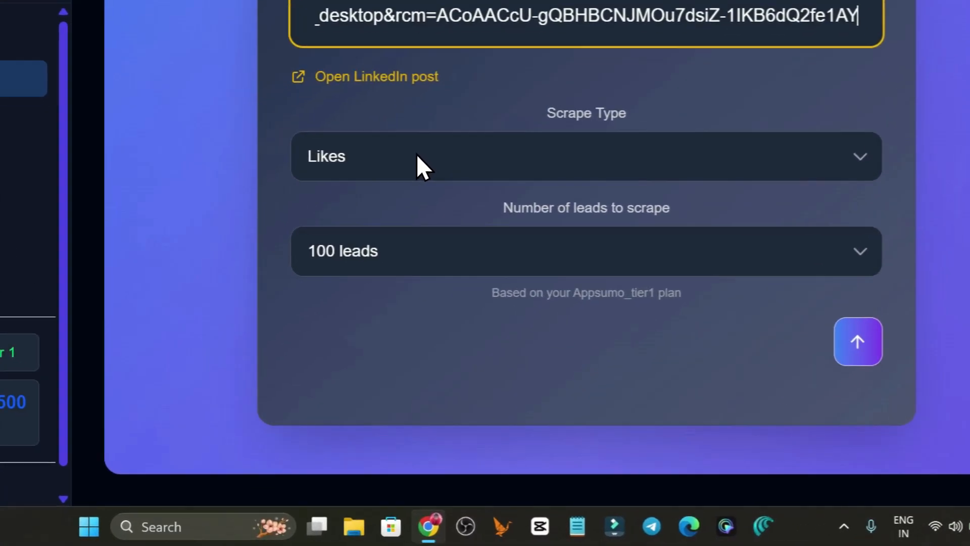
pyautogui.click(455, 258)
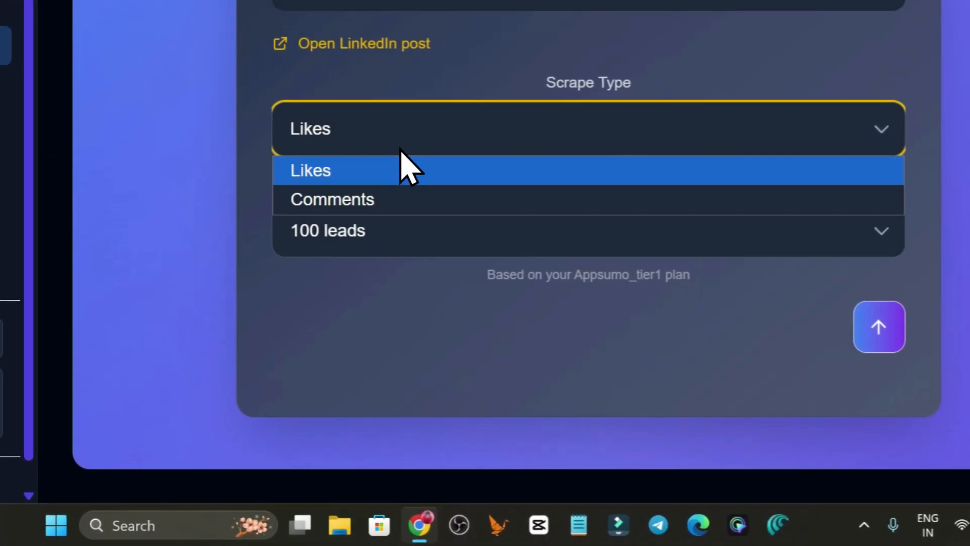
pyautogui.click(351, 239)
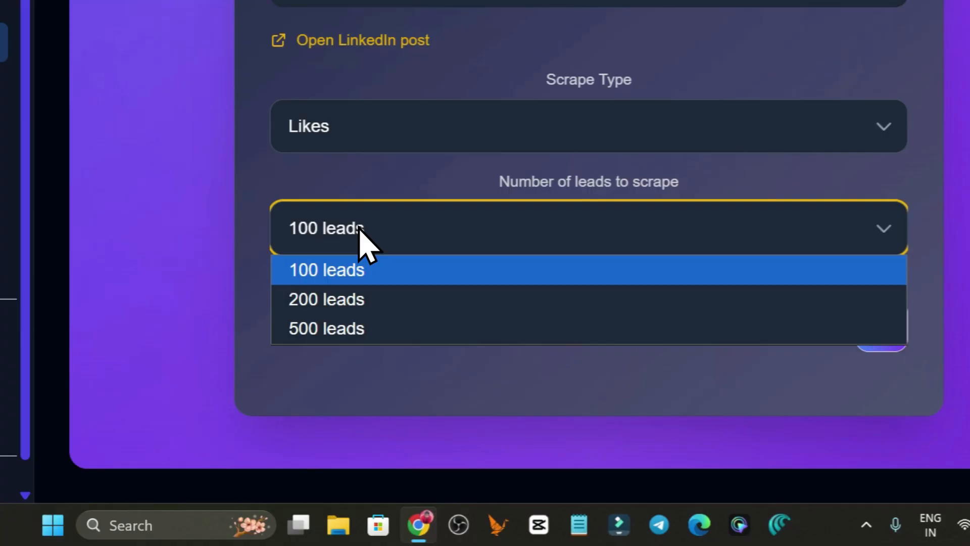
pyautogui.click(536, 379)
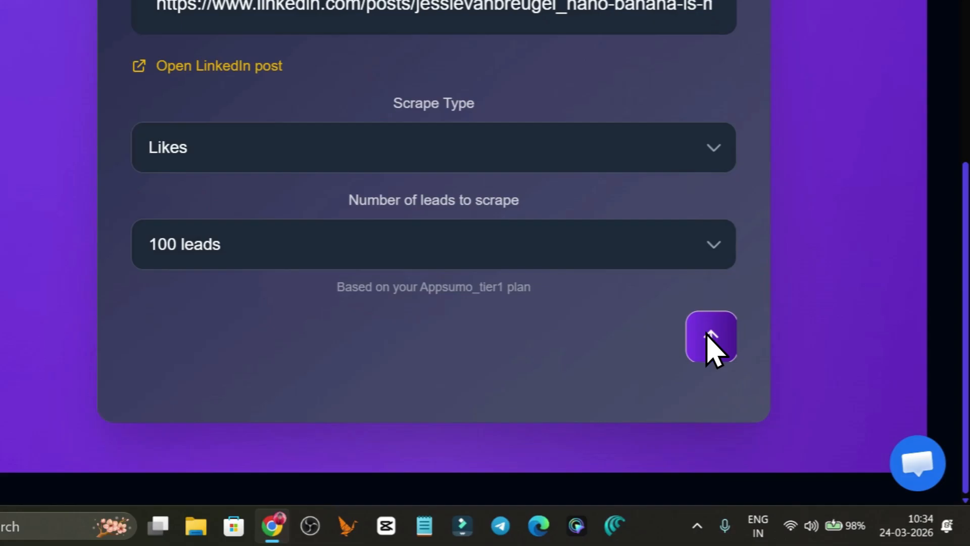
pyautogui.click(781, 396)
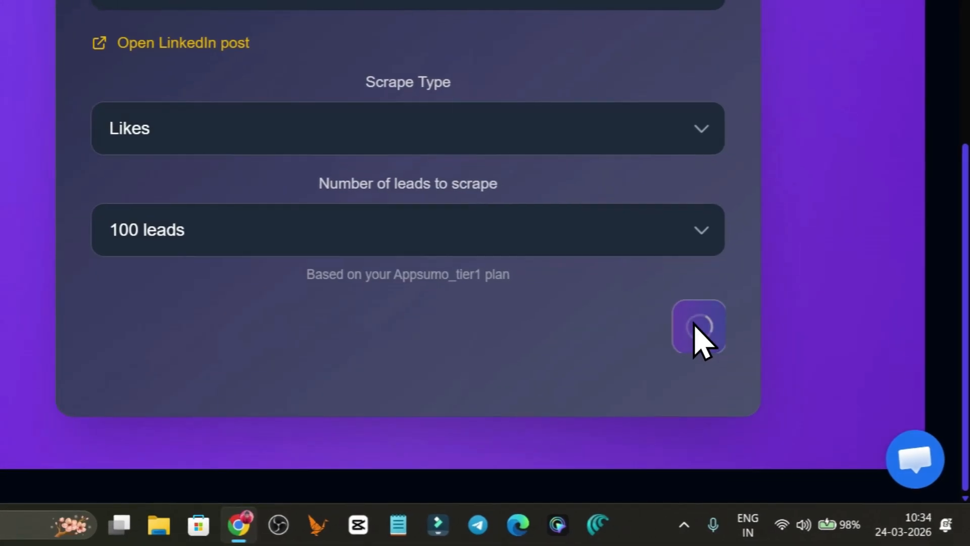
# Return to LinkedIn's feed and examine the reactions on the Nano Banana post being scraped
pyautogui.scroll(2, 446, 355)
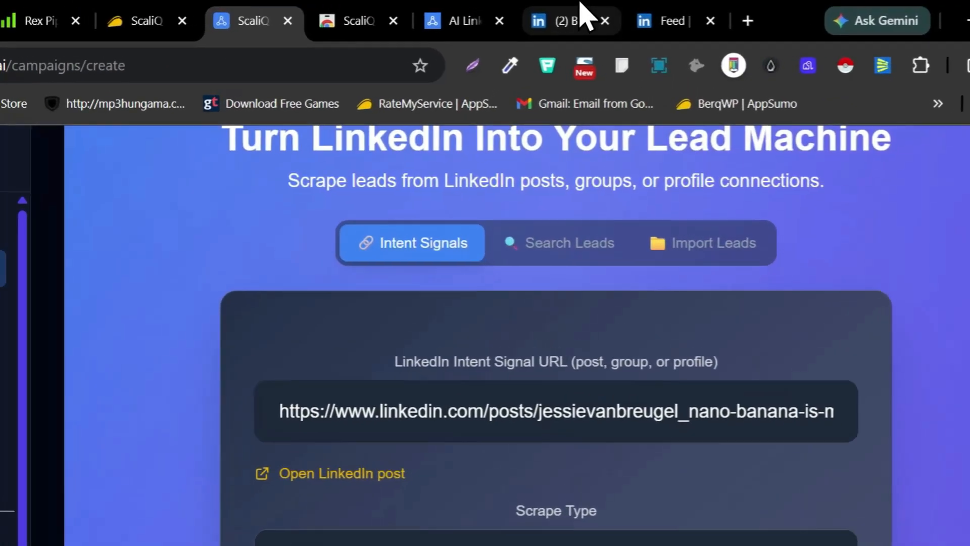
pyautogui.click(584, 16)
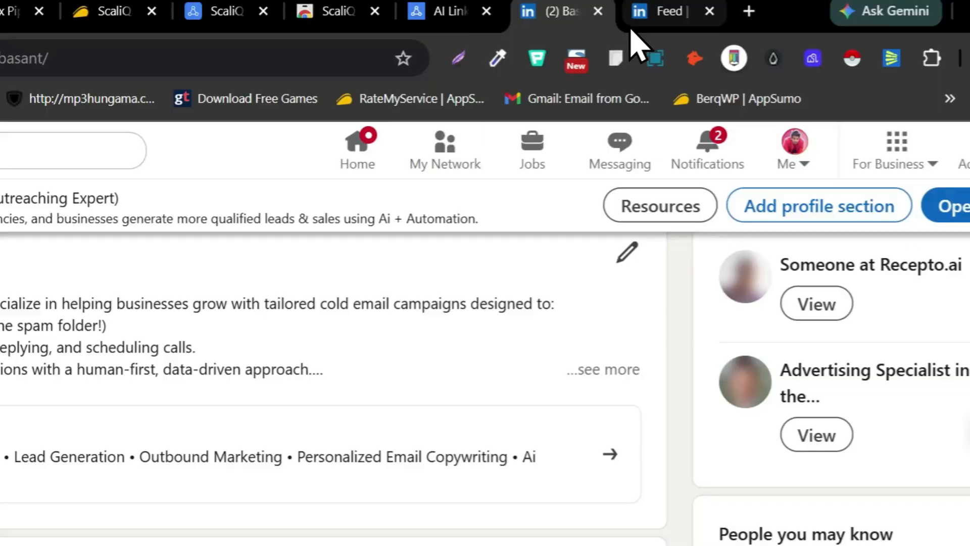
pyautogui.click(657, 11)
pyautogui.scroll(-5, 303, 354)
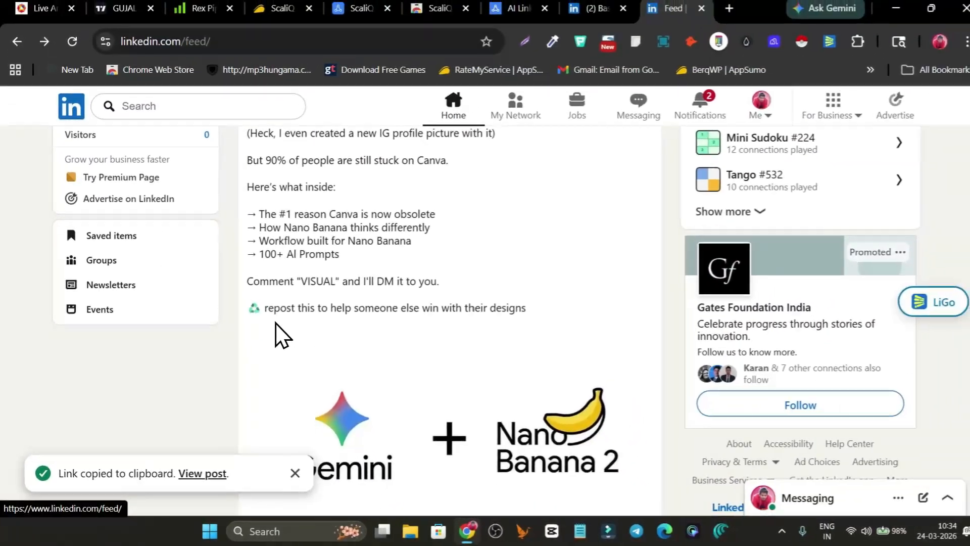
pyautogui.scroll(-5, 279, 318)
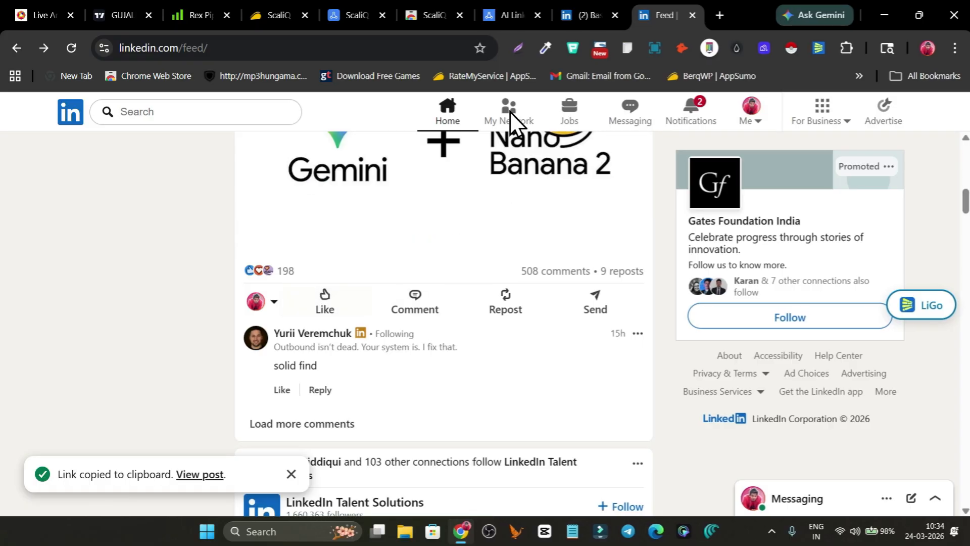
pyautogui.moveTo(314, 296)
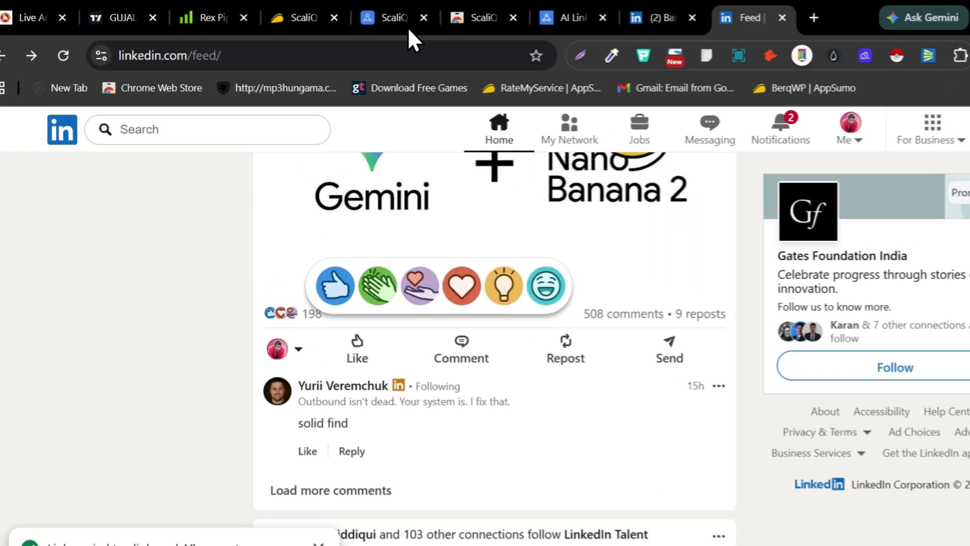
# Switch back to ScaliQ and review the scraping agent's progress logs and stages
pyautogui.click(408, 27)
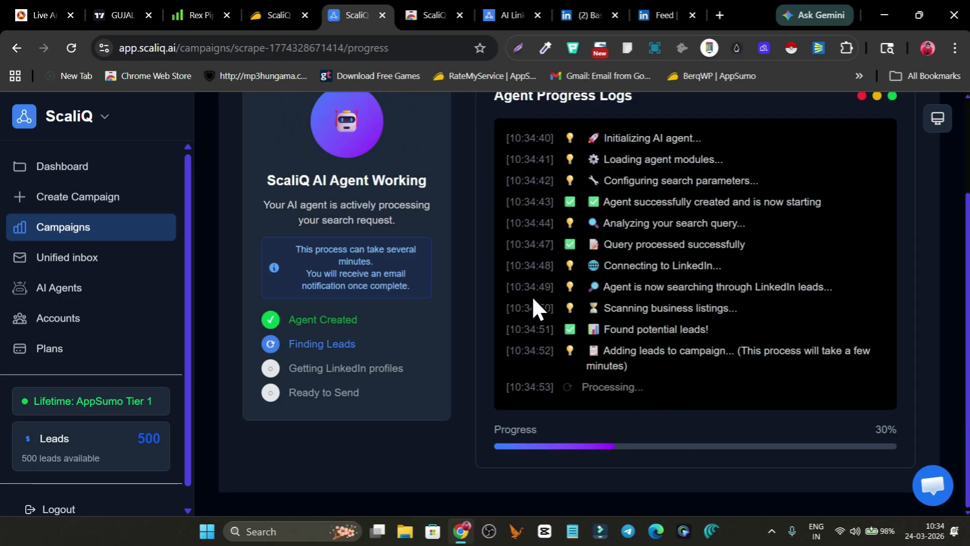
pyautogui.scroll(3, 532, 296)
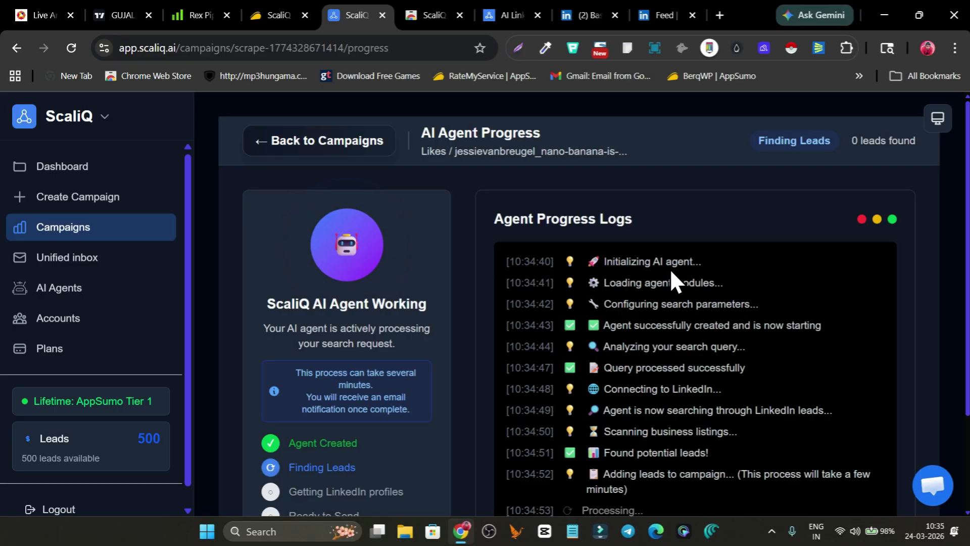
pyautogui.scroll(-3, 666, 279)
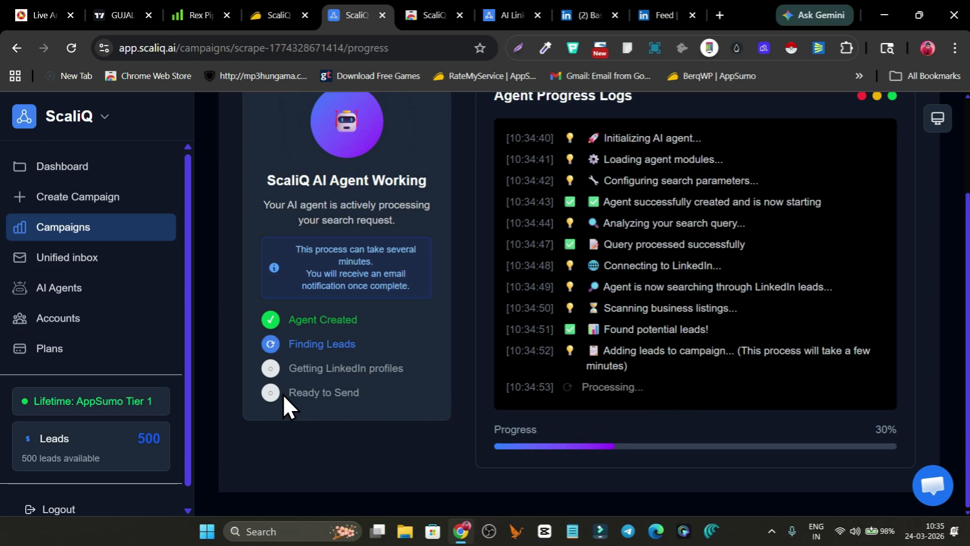
pyautogui.scroll(3, 729, 348)
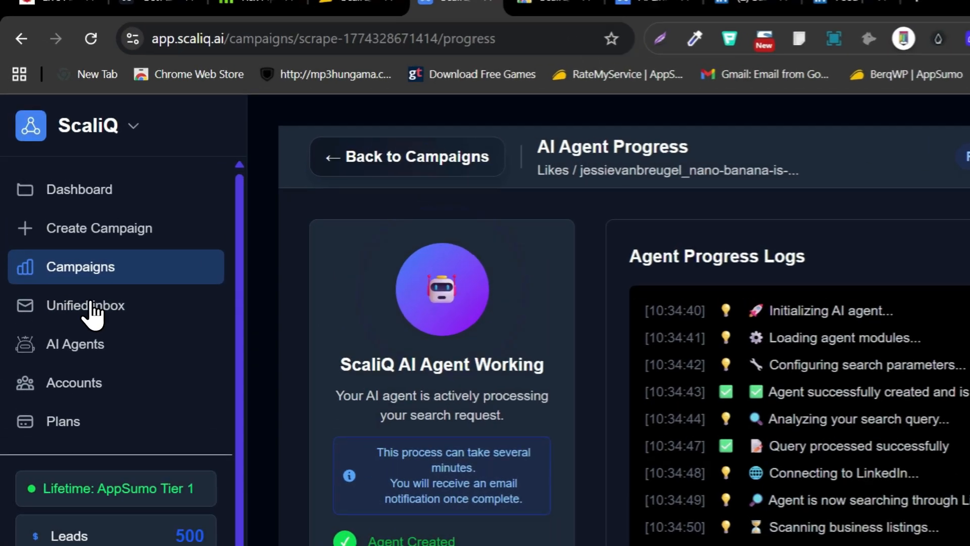
# Open ScaliQ's Unified inbox in a separate browser tab and examine its accounts, prospects and messages areas
pyautogui.rightClick(71, 254)
pyautogui.click(143, 224)
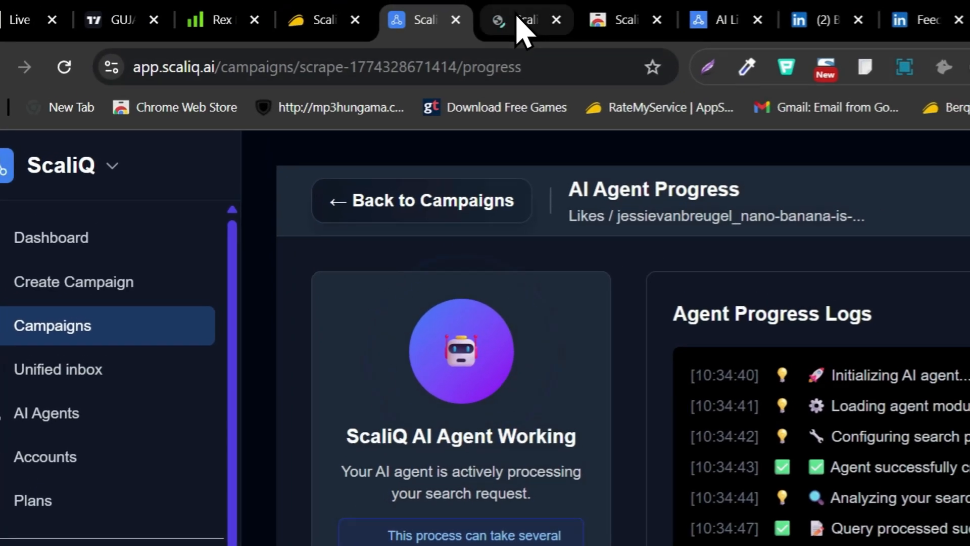
pyautogui.click(520, 25)
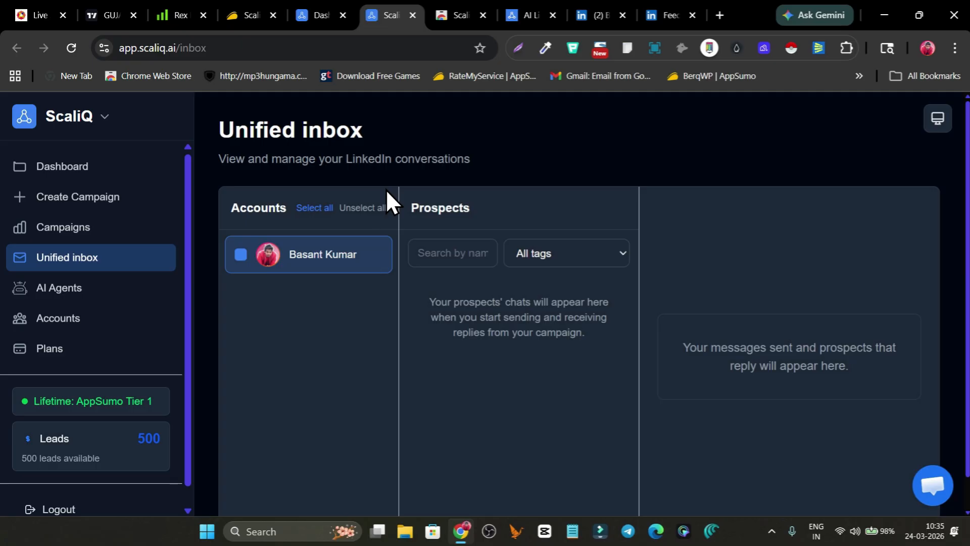
pyautogui.scroll(-2, 526, 334)
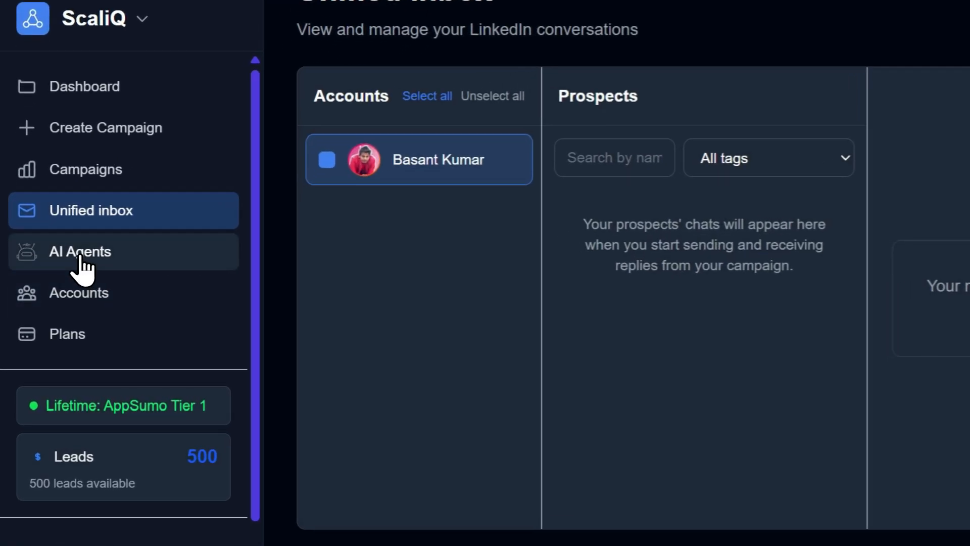
# Start creating a full autonomous AI agent based on the website and review what the agent will do
pyautogui.click(56, 288)
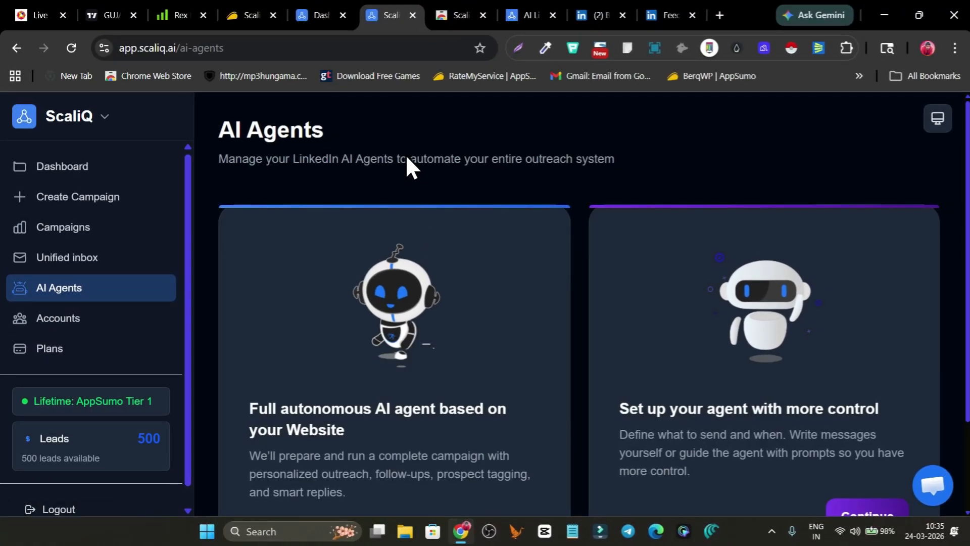
pyautogui.scroll(-1, 405, 292)
pyautogui.scroll(-1, 399, 298)
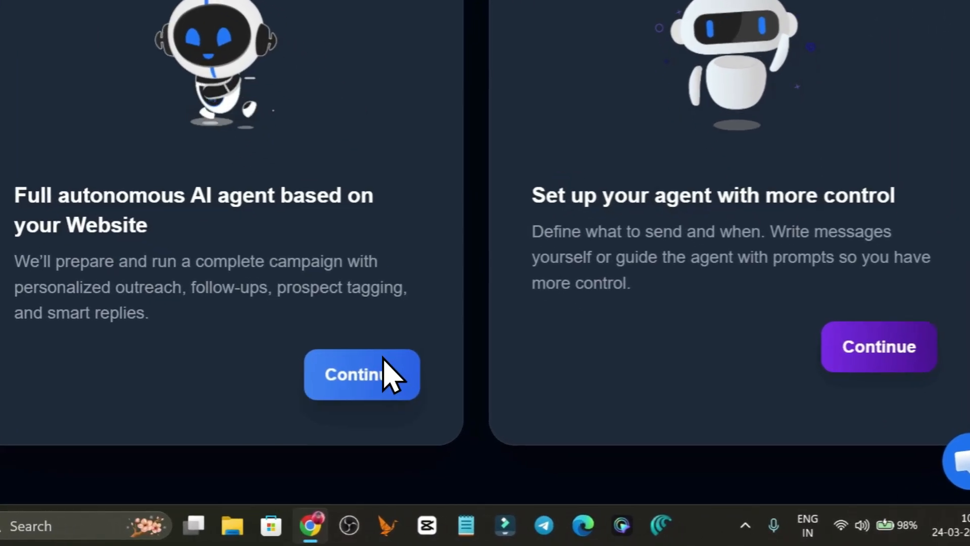
pyautogui.click(492, 415)
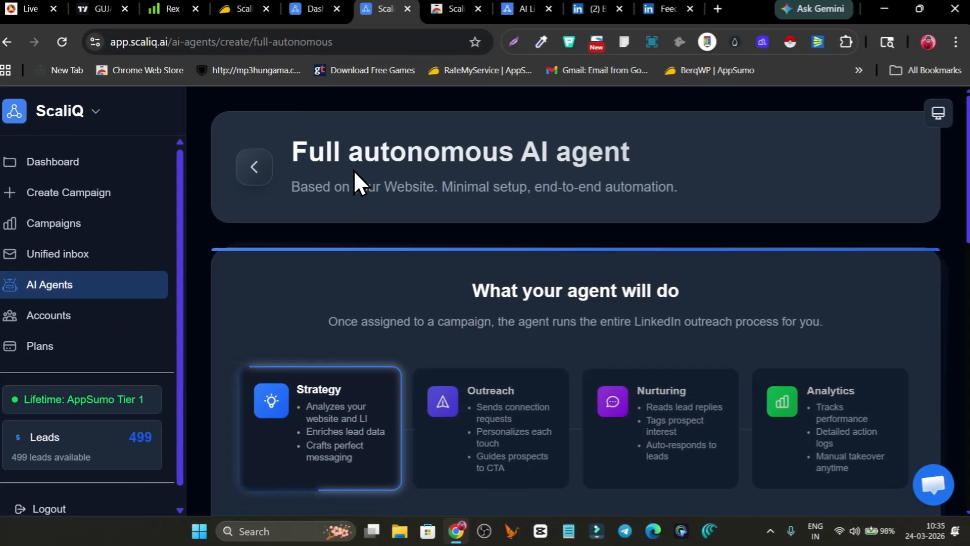
pyautogui.scroll(-1, 349, 349)
pyautogui.scroll(-1, 402, 373)
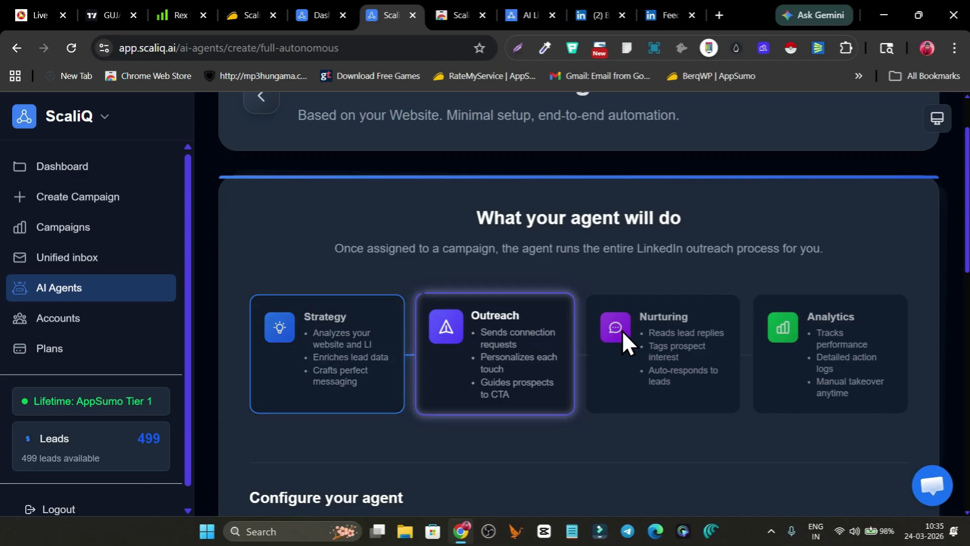
pyautogui.scroll(-5, 375, 347)
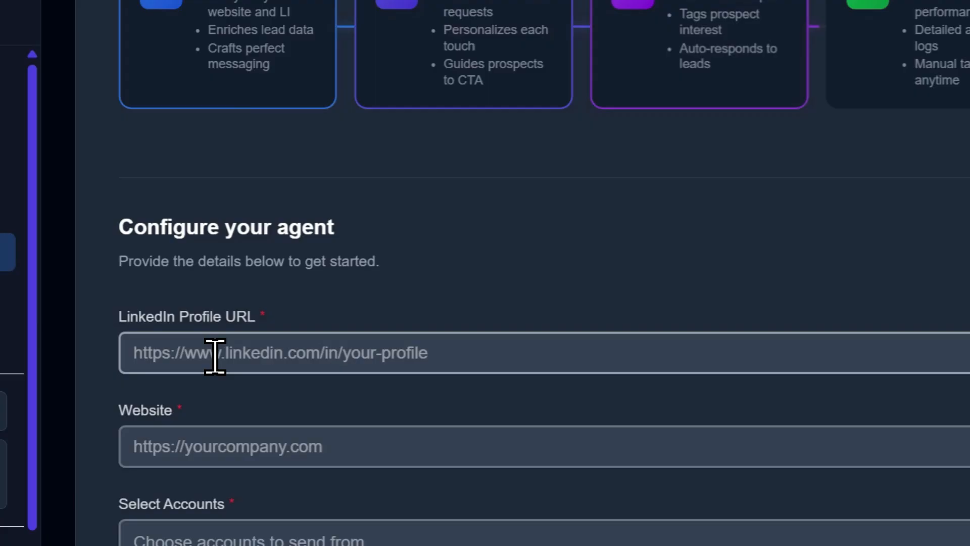
# Copy the URL of the own LinkedIn profile and enter it as the agent's LinkedIn Profile URL in ScaliQ
pyautogui.click(215, 356)
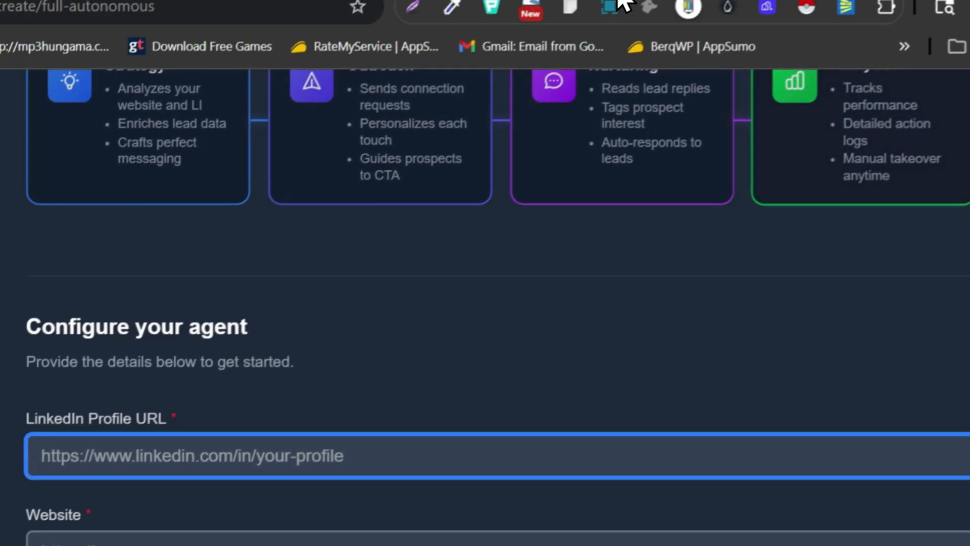
pyautogui.click(574, 20)
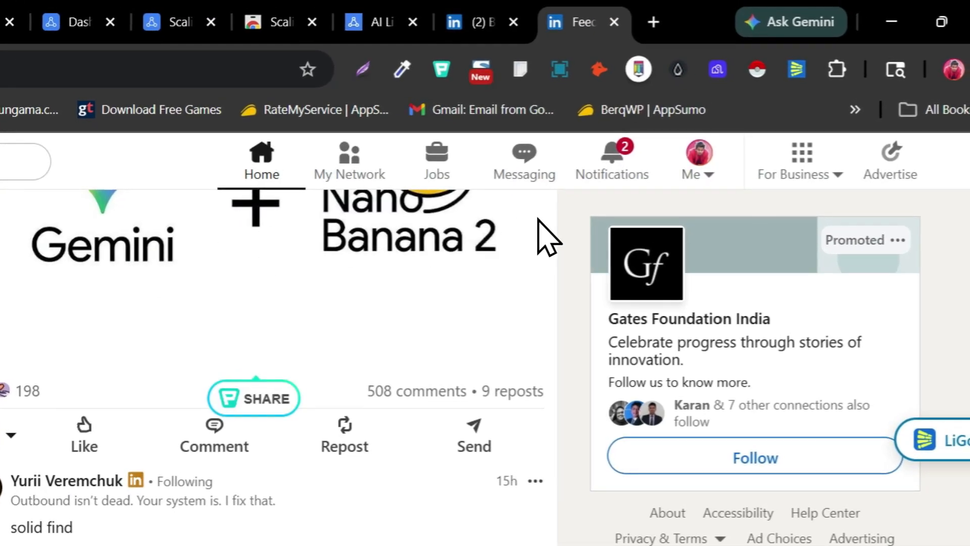
pyautogui.scroll(3, 549, 238)
pyautogui.click(705, 177)
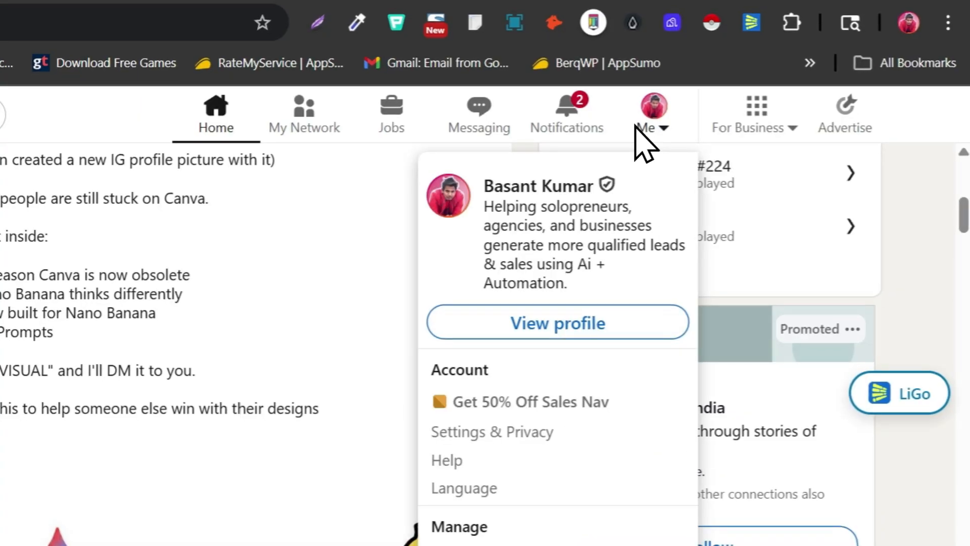
pyautogui.click(524, 336)
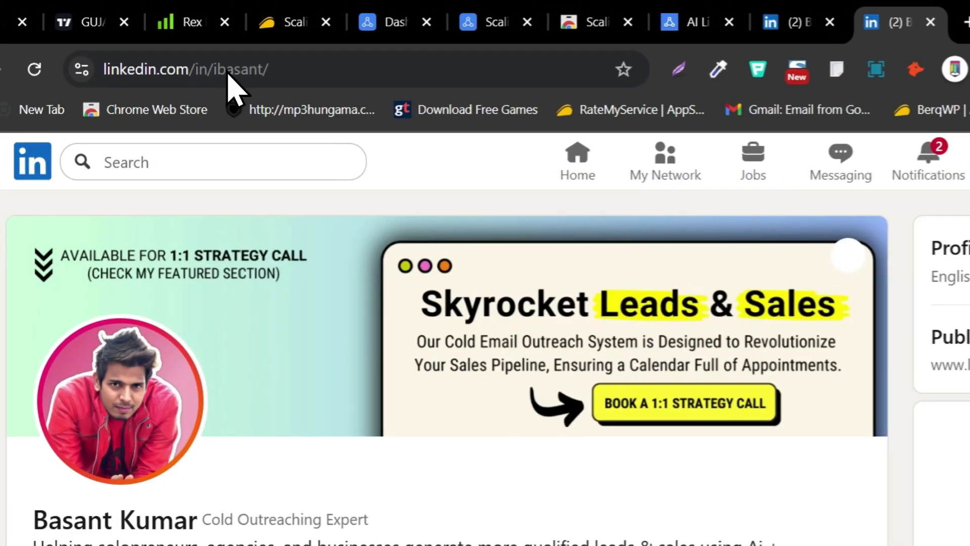
pyautogui.rightClick(227, 73)
pyautogui.hotkey('ctrl', 'c')
pyautogui.click(318, 285)
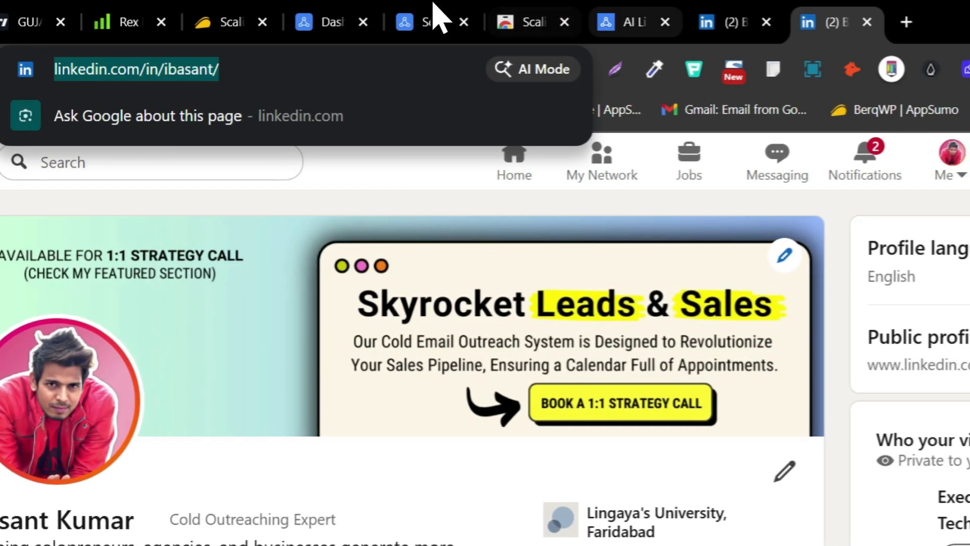
pyautogui.click(325, 22)
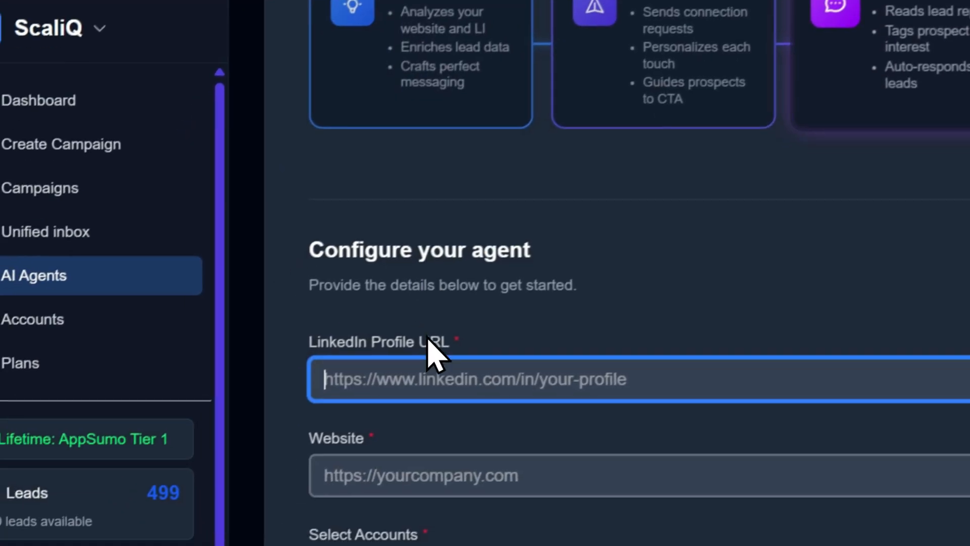
pyautogui.hotkey('ctrl', 'v')
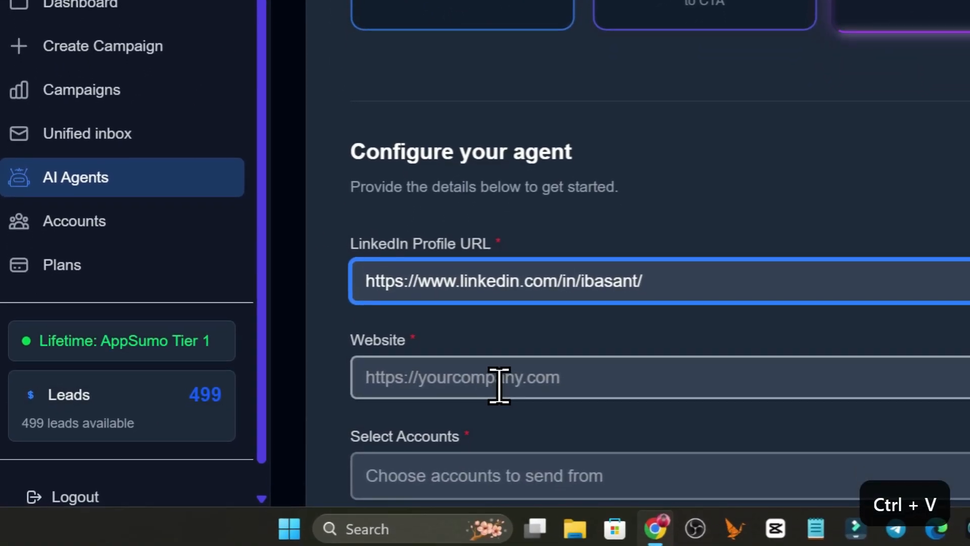
pyautogui.click(458, 482)
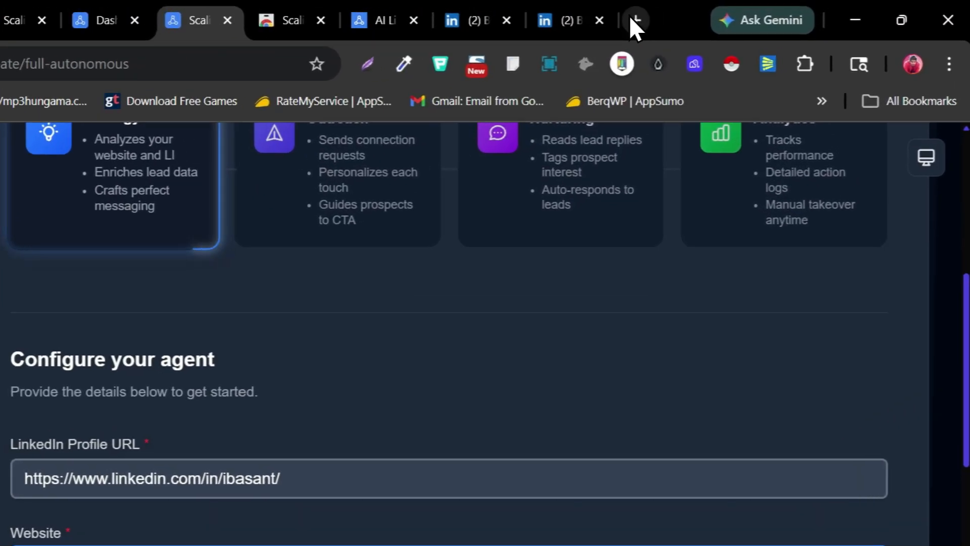
pyautogui.click(719, 15)
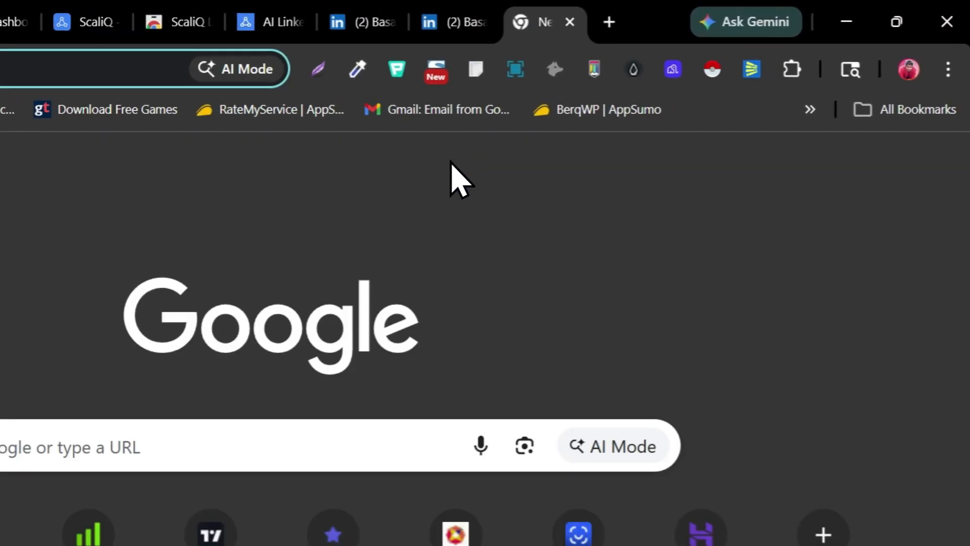
pyautogui.write('localbizrise.com')
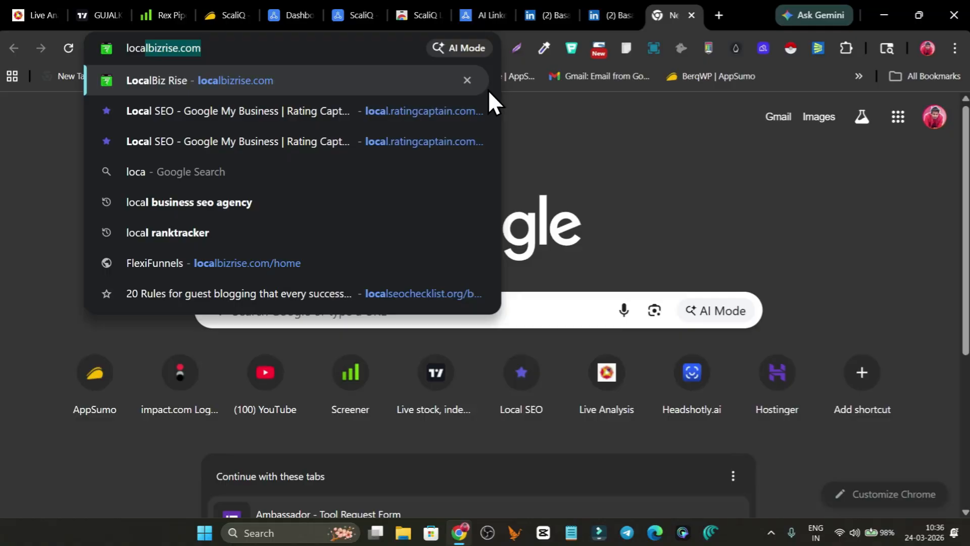
pyautogui.hotkey('ctrl', 'a')
pyautogui.hotkey('ctrl', 'c')
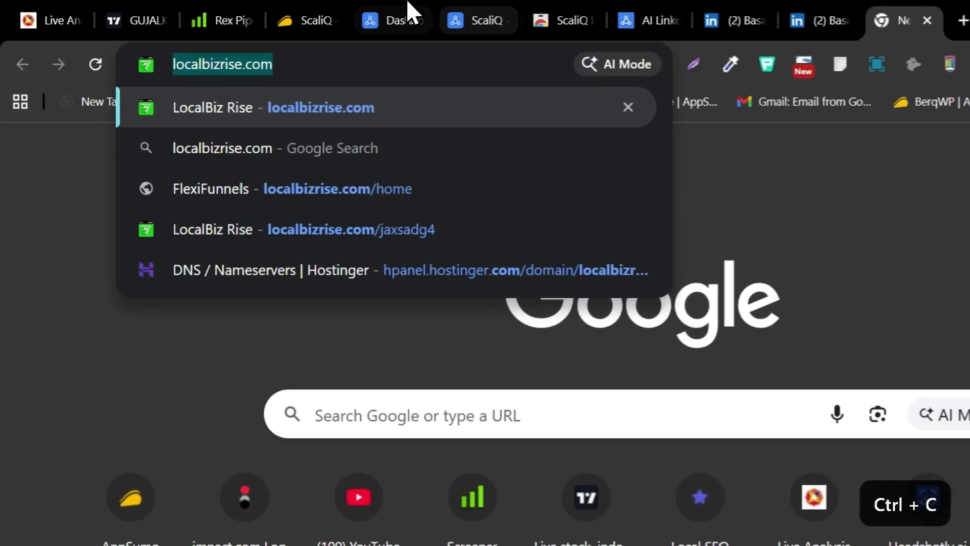
pyautogui.click(275, 14)
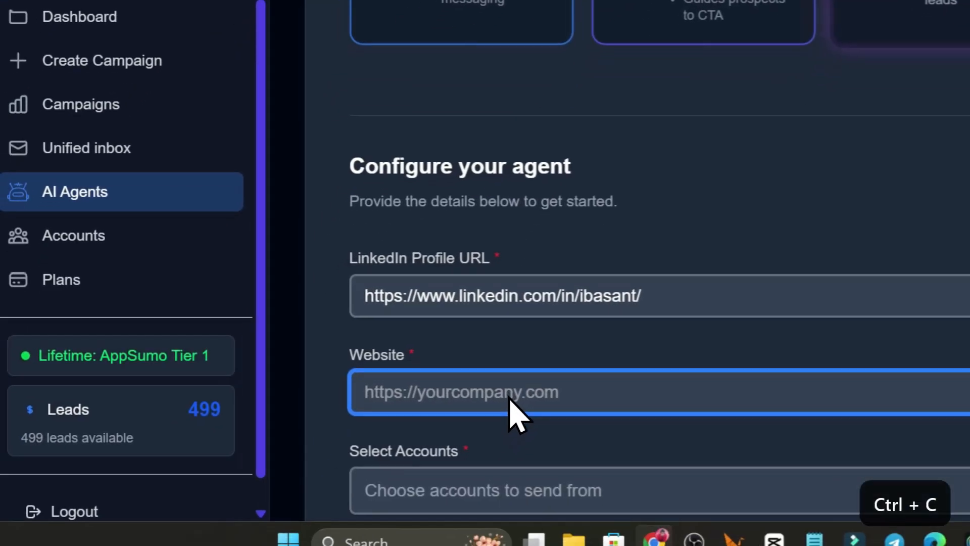
pyautogui.hotkey('ctrl', 'v')
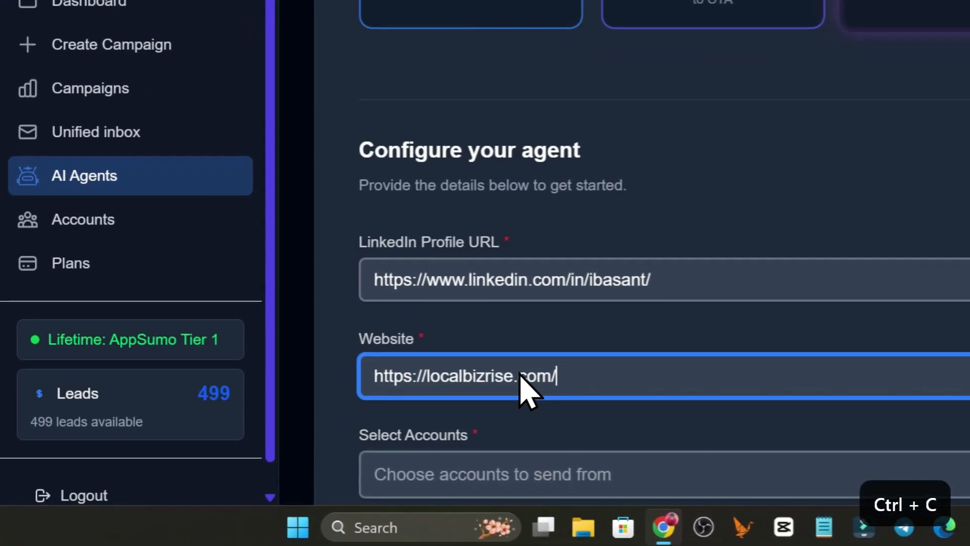
pyautogui.scroll(-4, 515, 404)
pyautogui.click(475, 258)
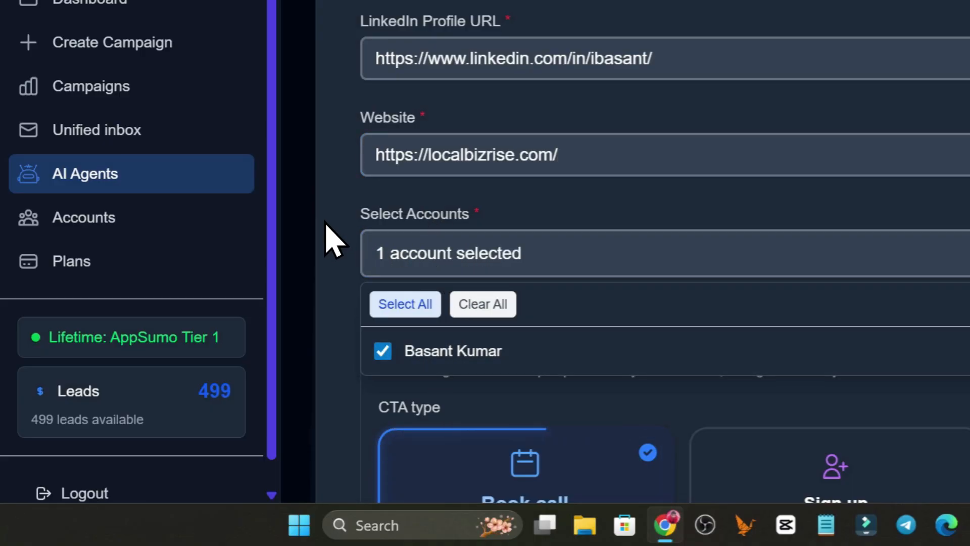
pyautogui.scroll(-4, 472, 223)
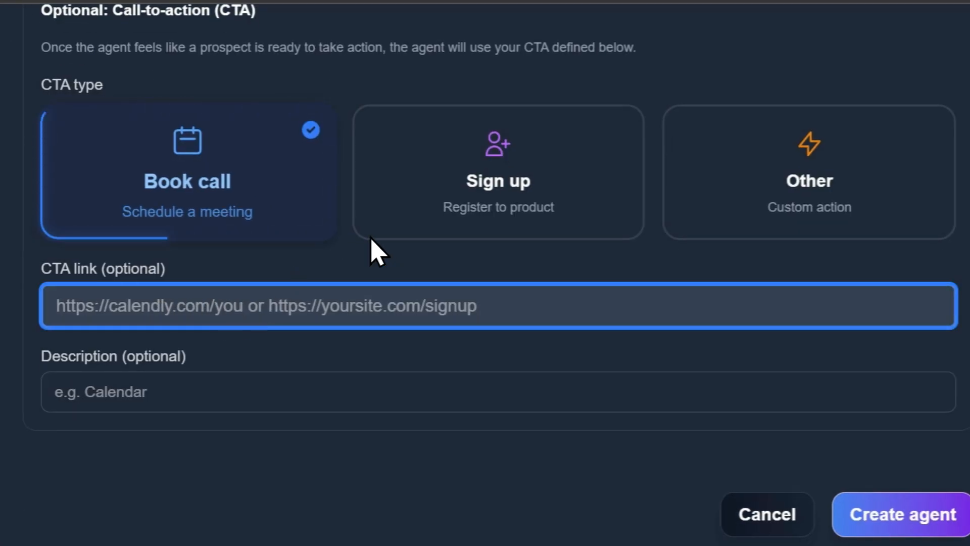
pyautogui.click(514, 195)
pyautogui.click(783, 192)
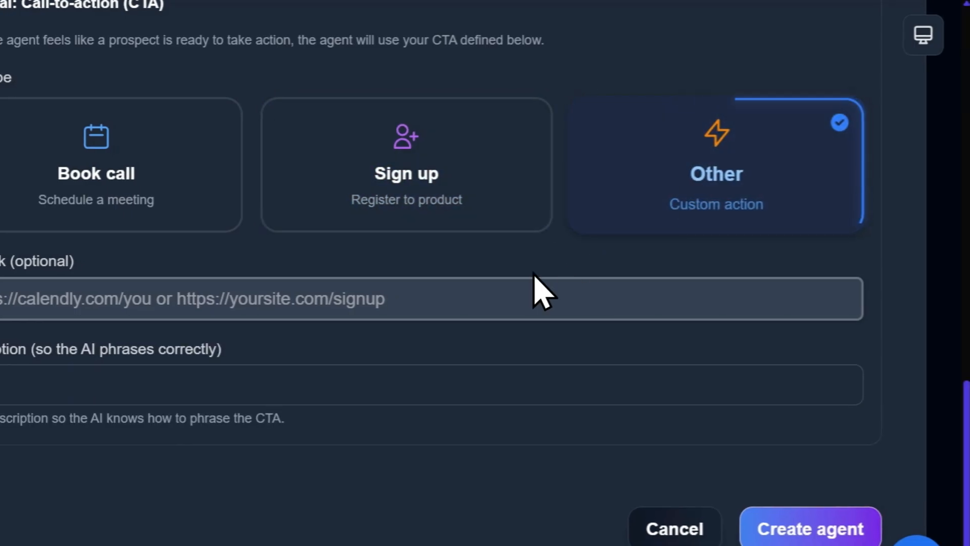
pyautogui.click(164, 299)
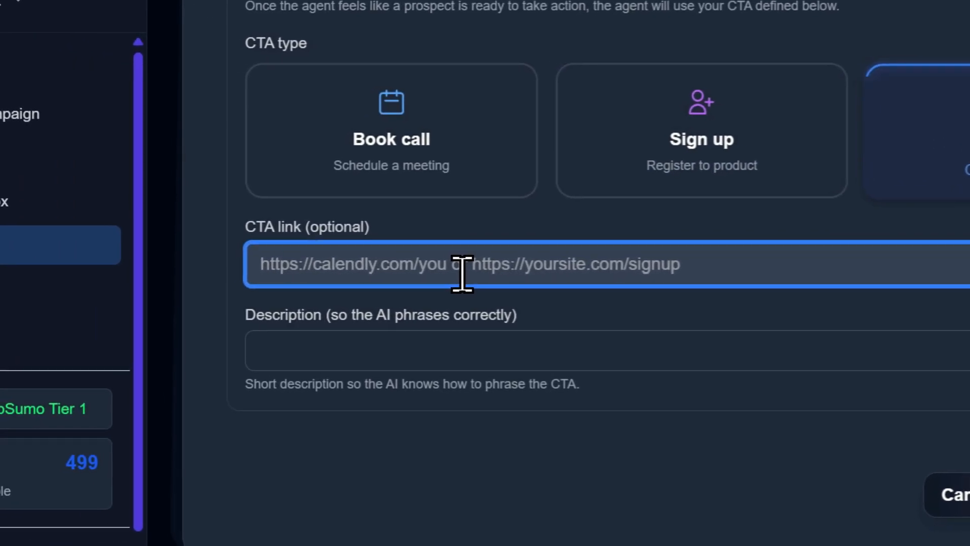
pyautogui.hotkey('ctrl', 'v')
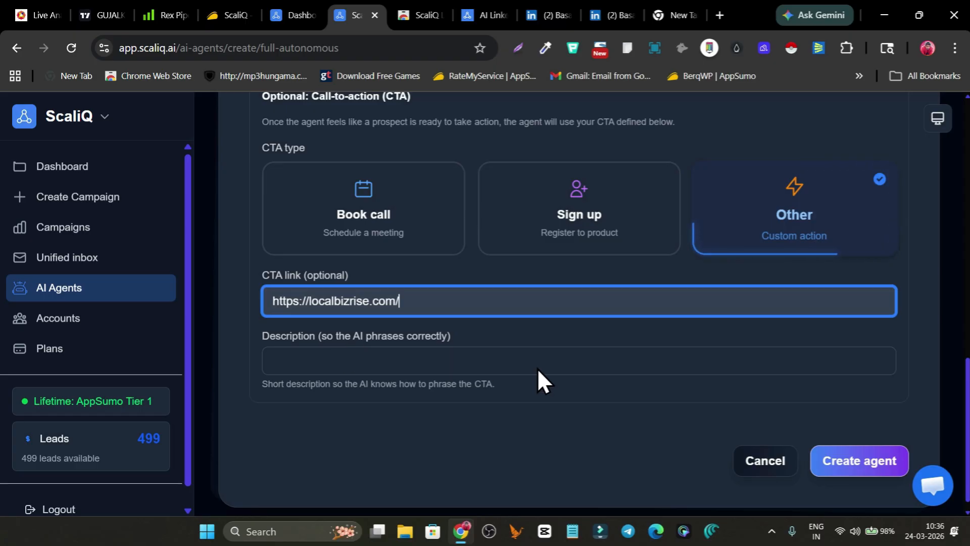
pyautogui.scroll(-1, 731, 416)
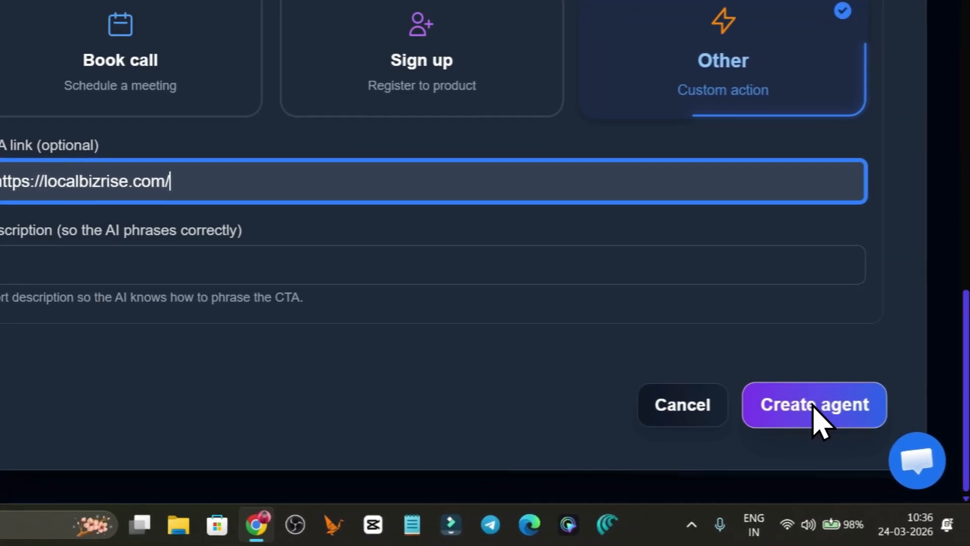
pyautogui.click(852, 447)
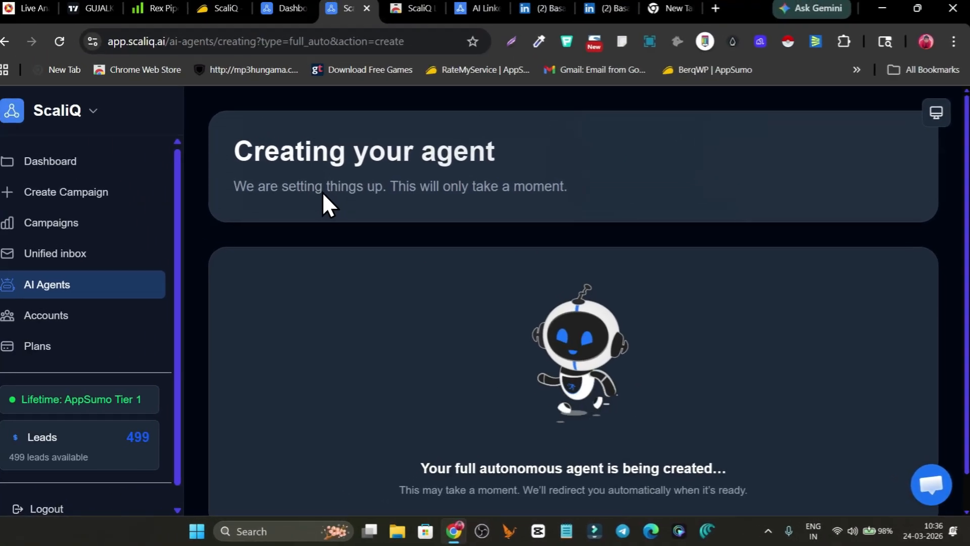
pyautogui.scroll(-1, 329, 196)
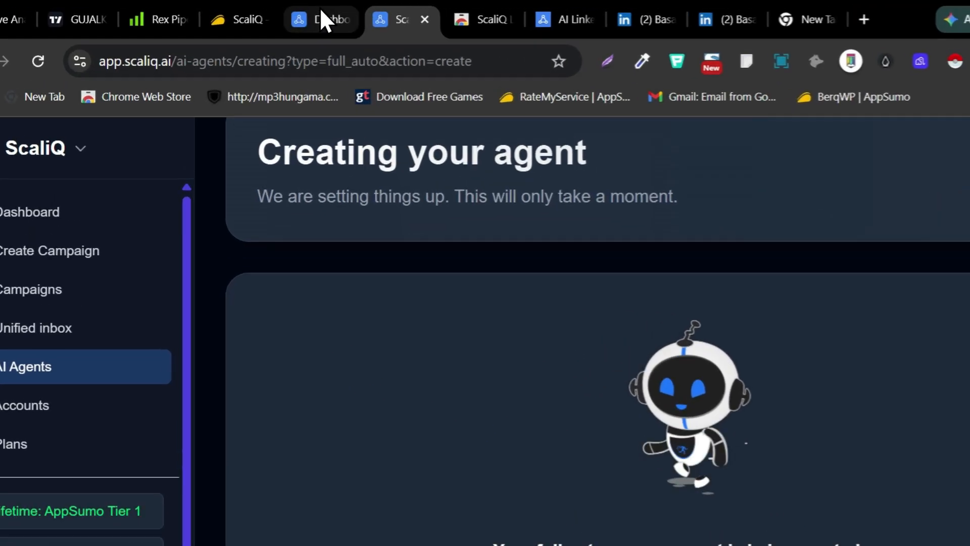
# Switch to the ScaliQ dashboard's browser tab and review its lead totals, daily usage, live activity and total activity chart
pyautogui.click(298, 15)
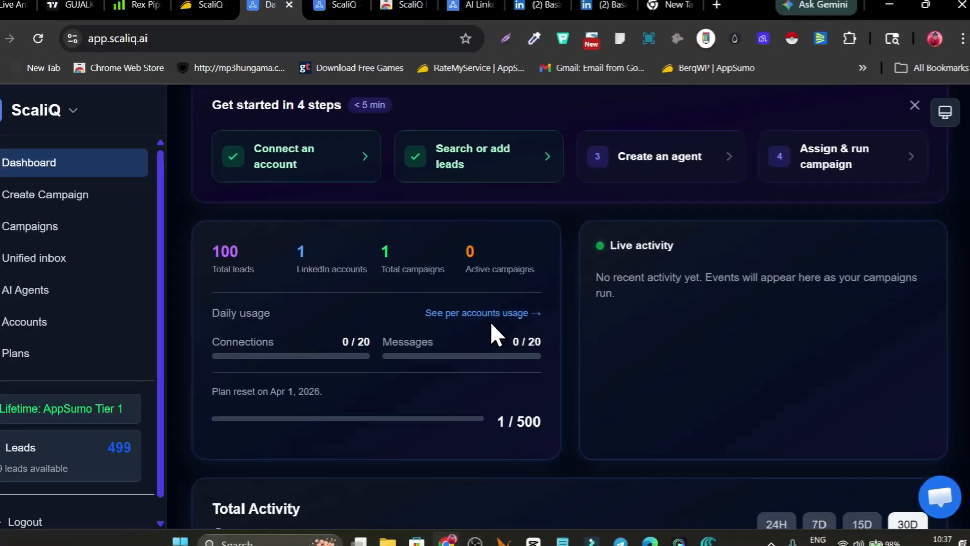
pyautogui.scroll(-3, 404, 399)
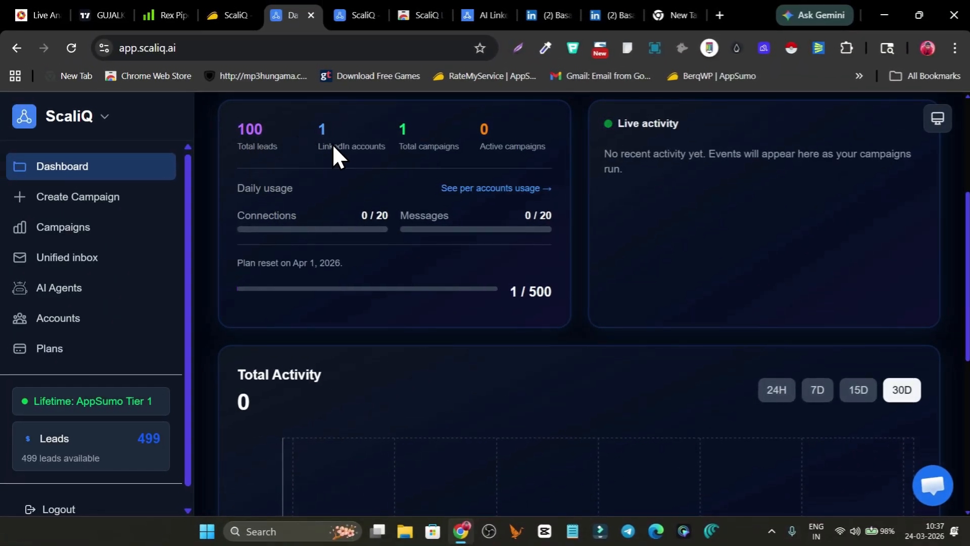
pyautogui.scroll(-3, 684, 195)
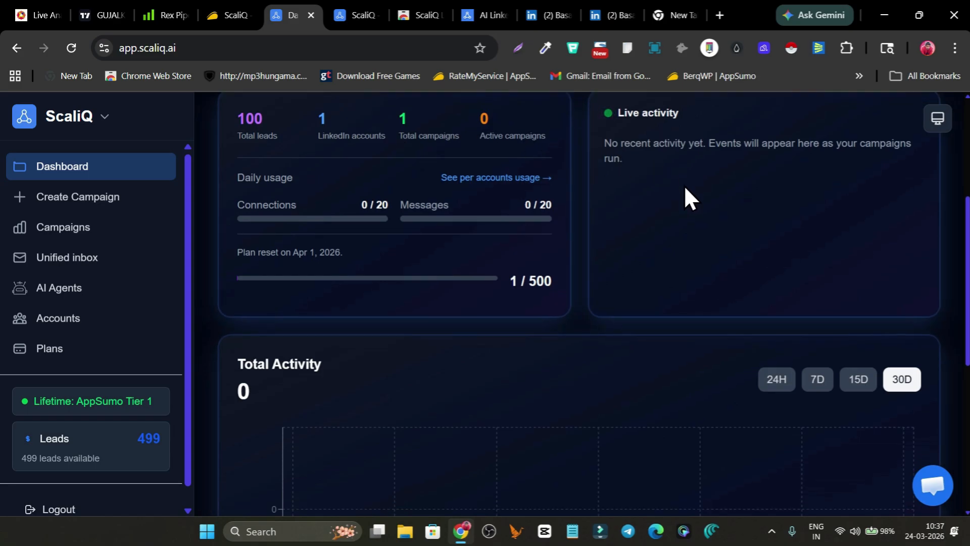
pyautogui.scroll(5, 721, 227)
pyautogui.scroll(-10, 708, 278)
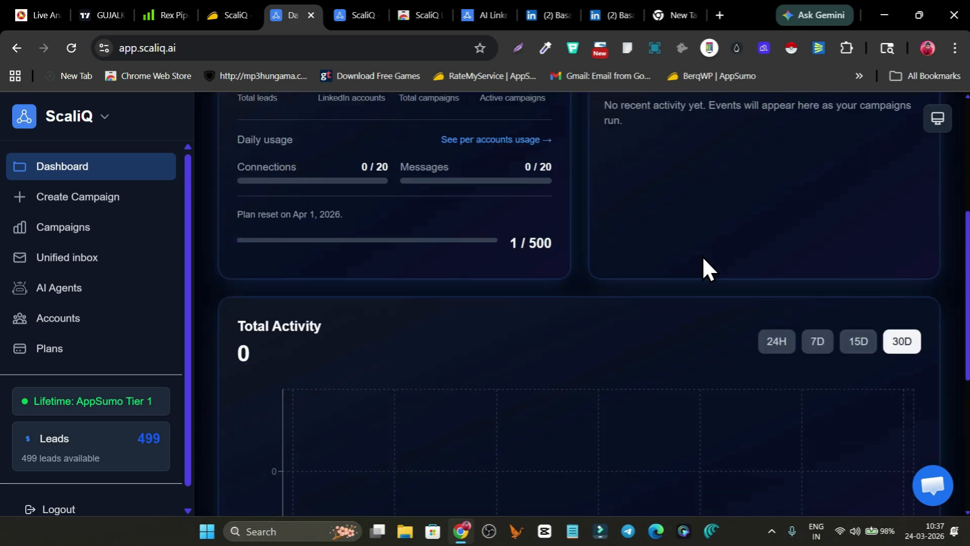
pyautogui.scroll(5, 394, 373)
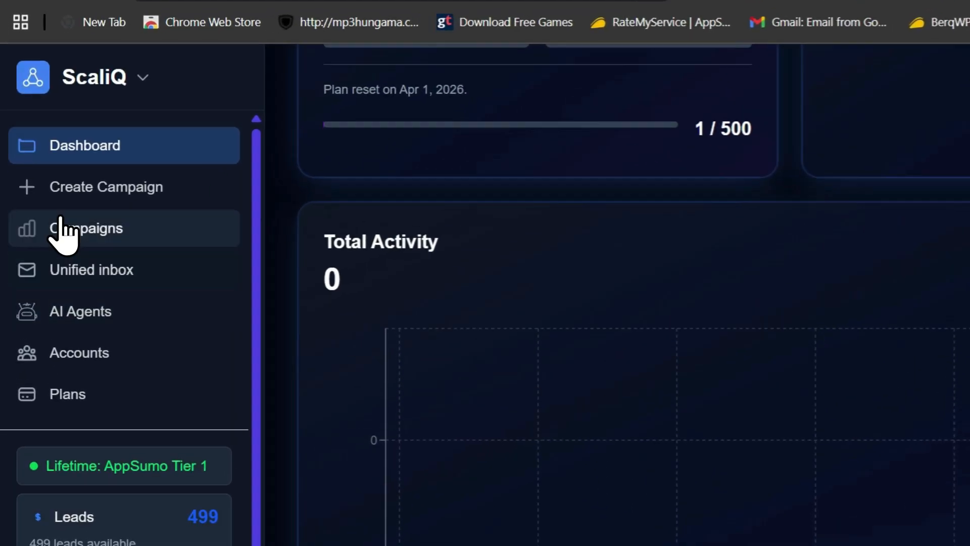
# Open the Campaigns list and examine the scraped campaign's status, assigned agent, leads and connection columns
pyautogui.click(74, 224)
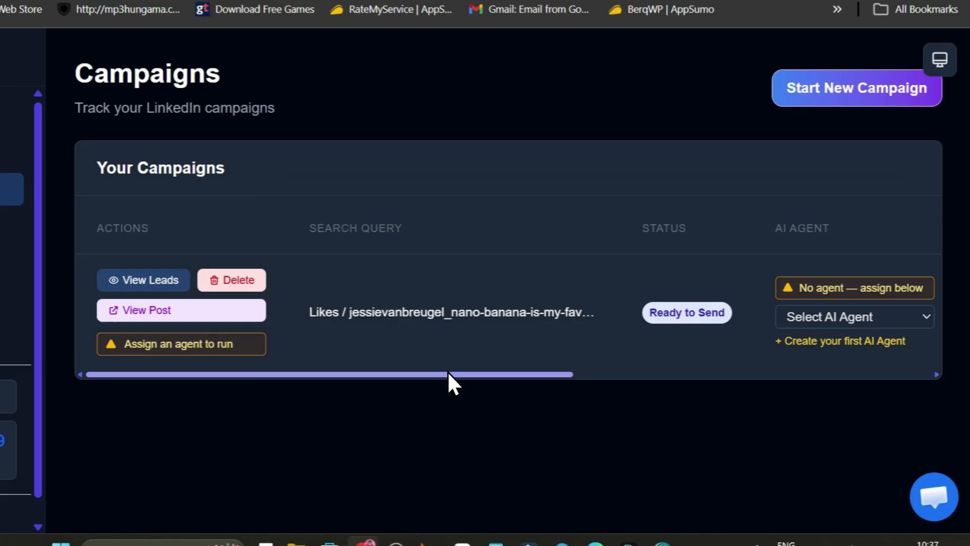
pyautogui.moveTo(530, 382); pyautogui.dragTo(811, 382)
pyautogui.moveTo(739, 360); pyautogui.dragTo(560, 358)
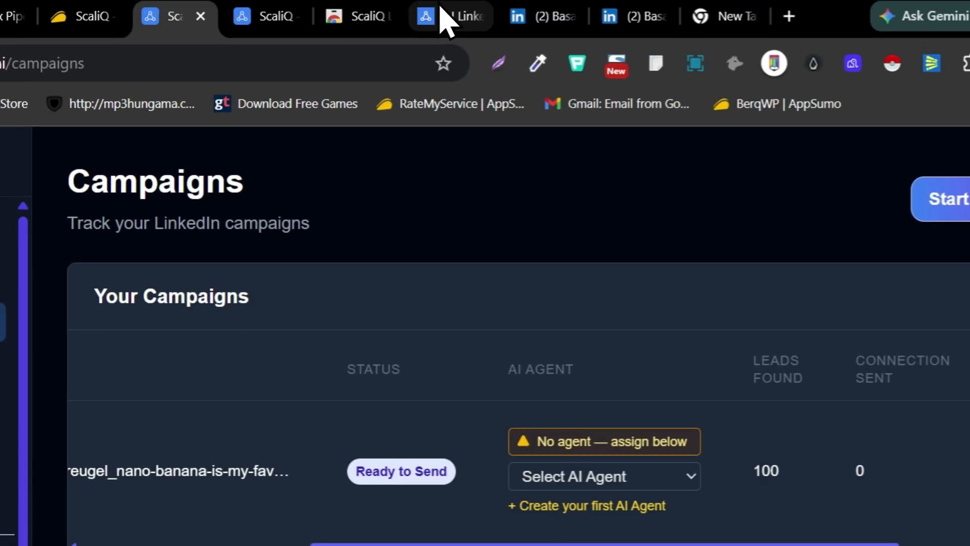
pyautogui.click(444, 17)
pyautogui.click(275, 20)
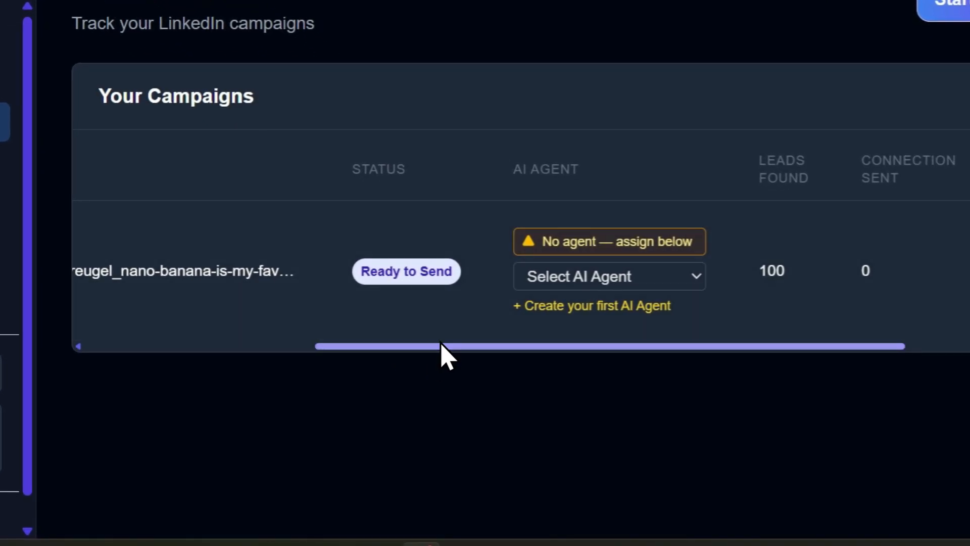
pyautogui.moveTo(440, 347); pyautogui.dragTo(101, 346)
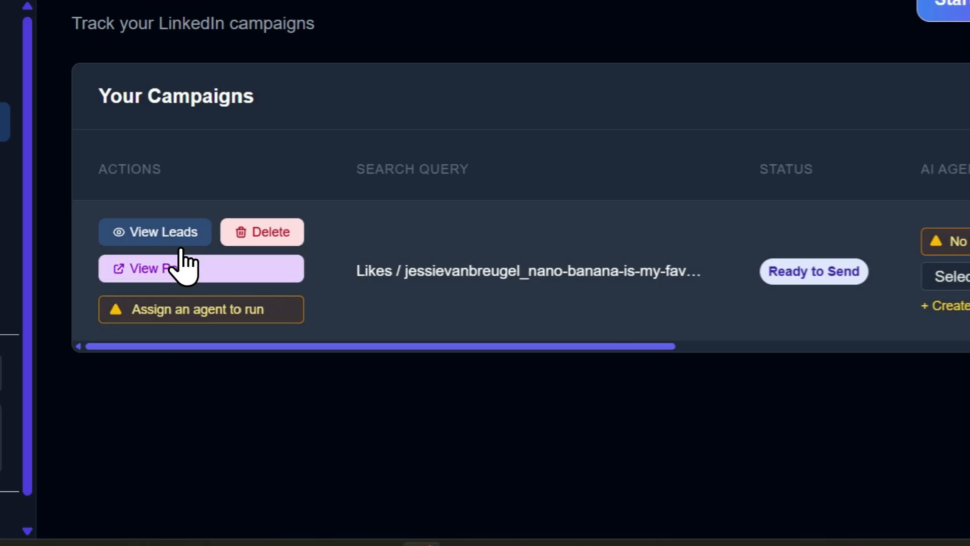
# View the campaign's scraped leads with their contact and LinkedIn details, then return to the Campaigns list
pyautogui.click(154, 230)
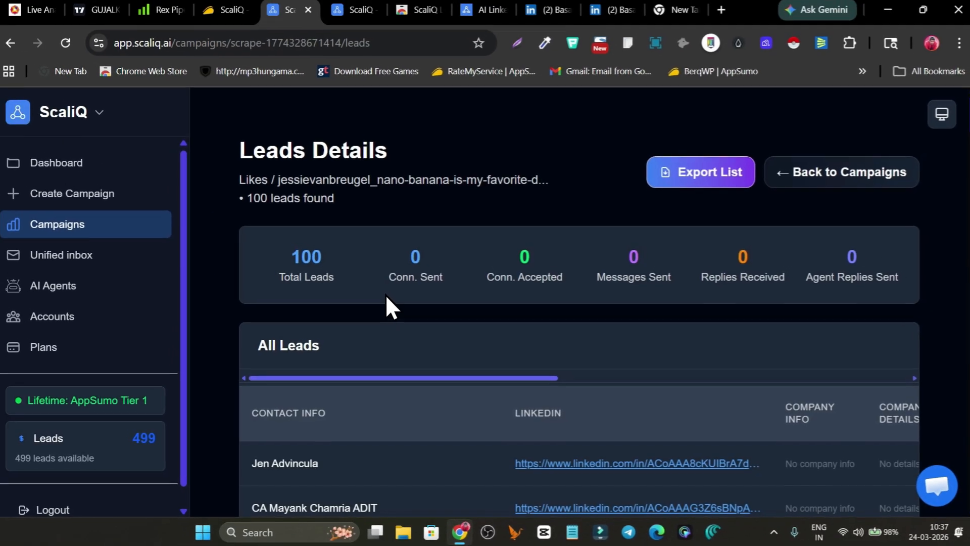
pyautogui.scroll(-1, 399, 344)
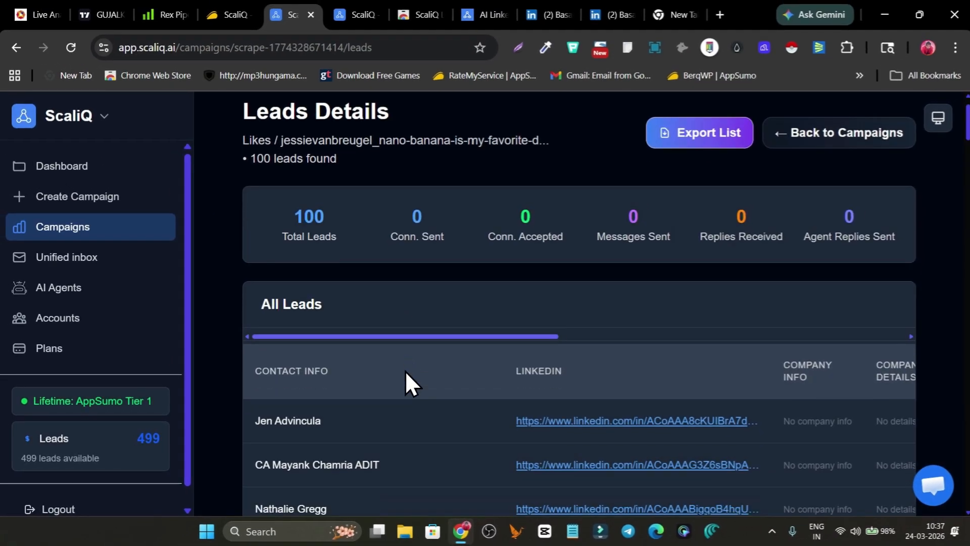
pyautogui.scroll(-2, 405, 371)
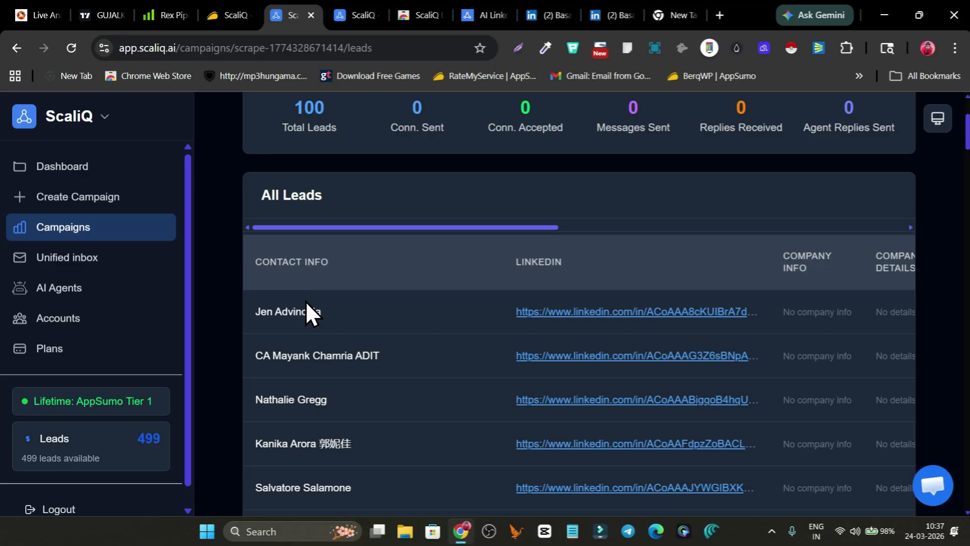
pyautogui.scroll(-2, 575, 295)
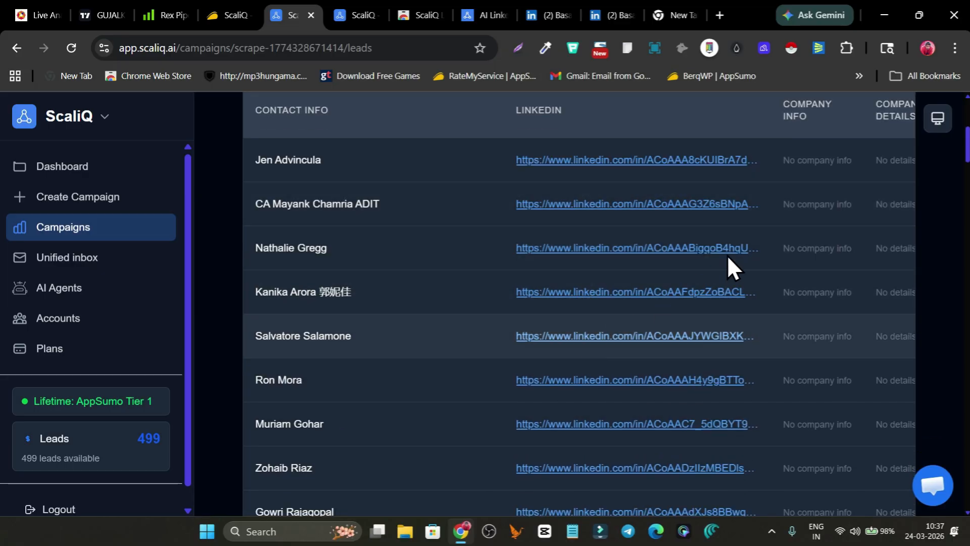
pyautogui.scroll(1, 808, 215)
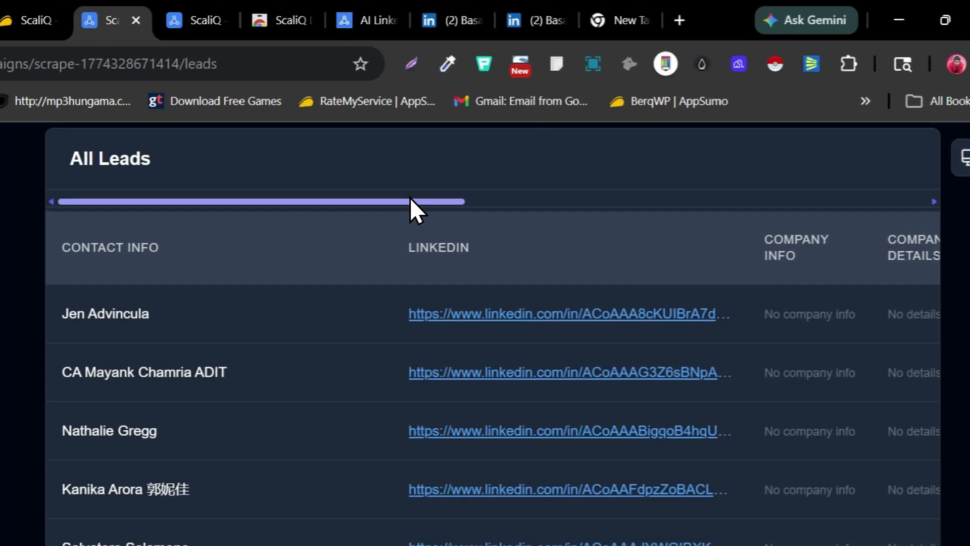
pyautogui.moveTo(517, 153); pyautogui.dragTo(751, 156)
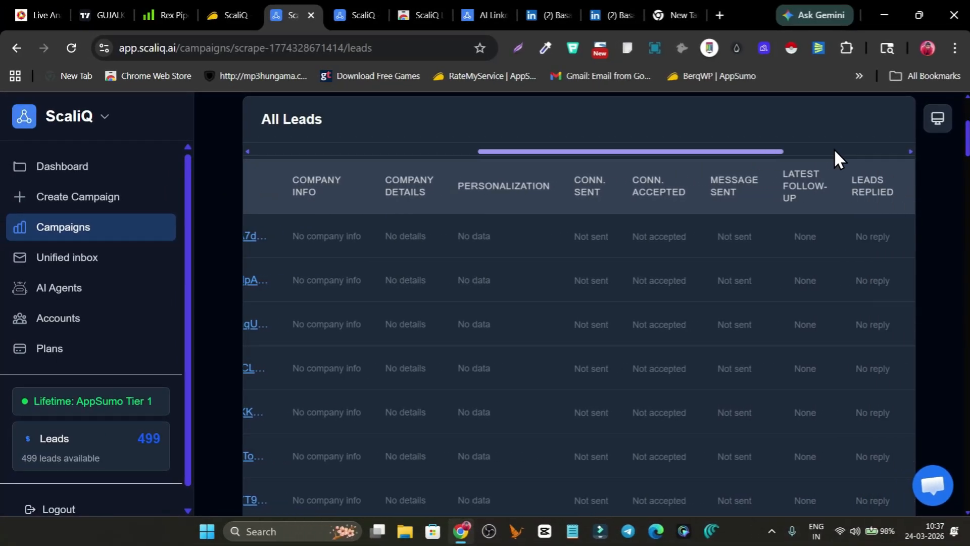
pyautogui.moveTo(834, 149); pyautogui.dragTo(332, 170)
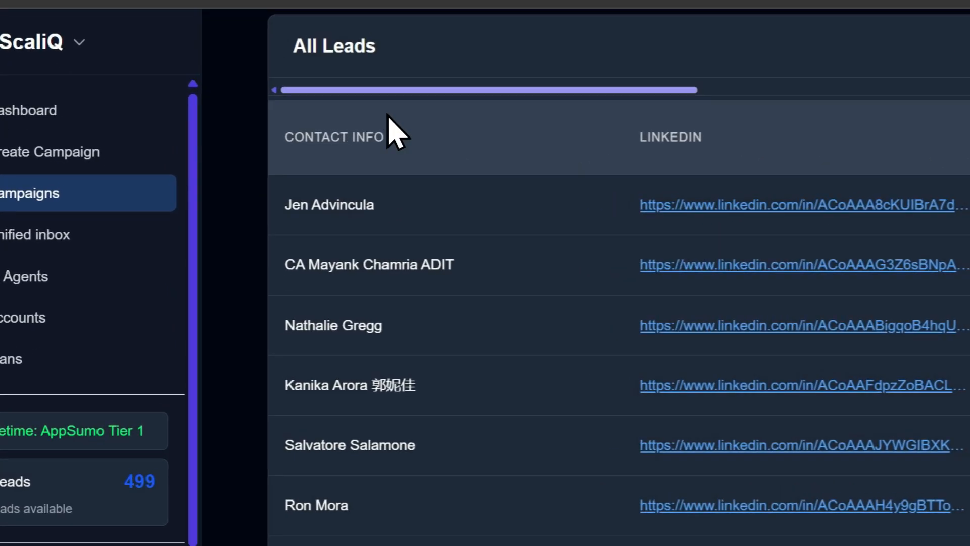
pyautogui.scroll(4, 393, 296)
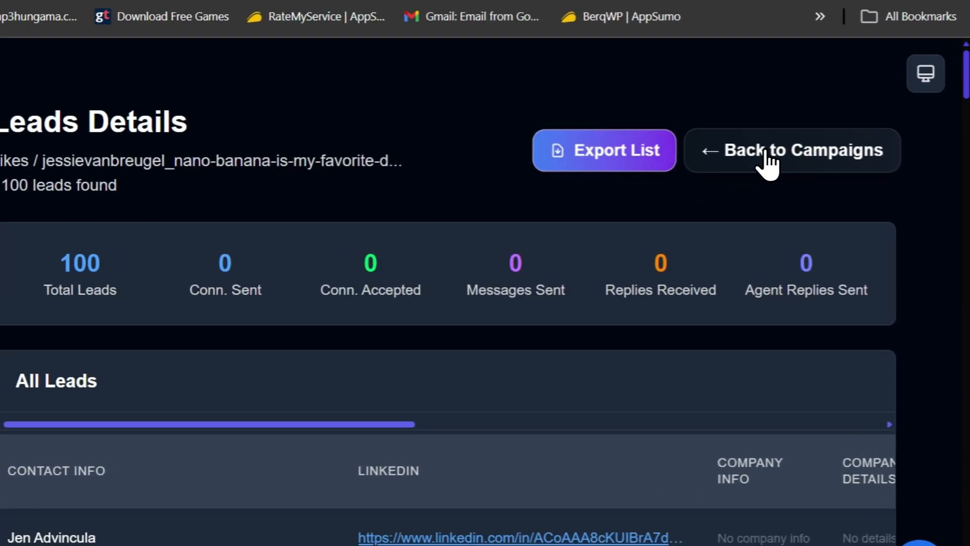
pyautogui.click(783, 180)
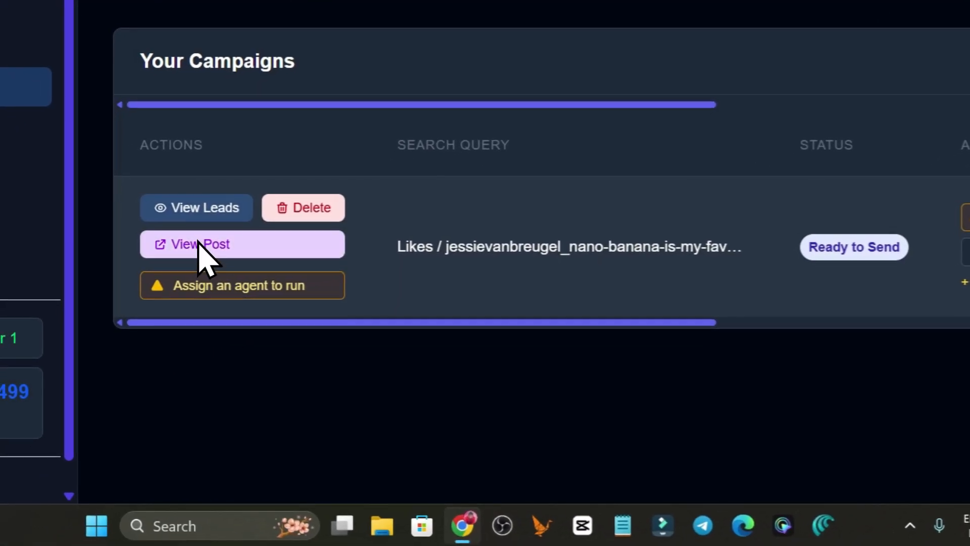
pyautogui.hscroll(10, 379, 319)
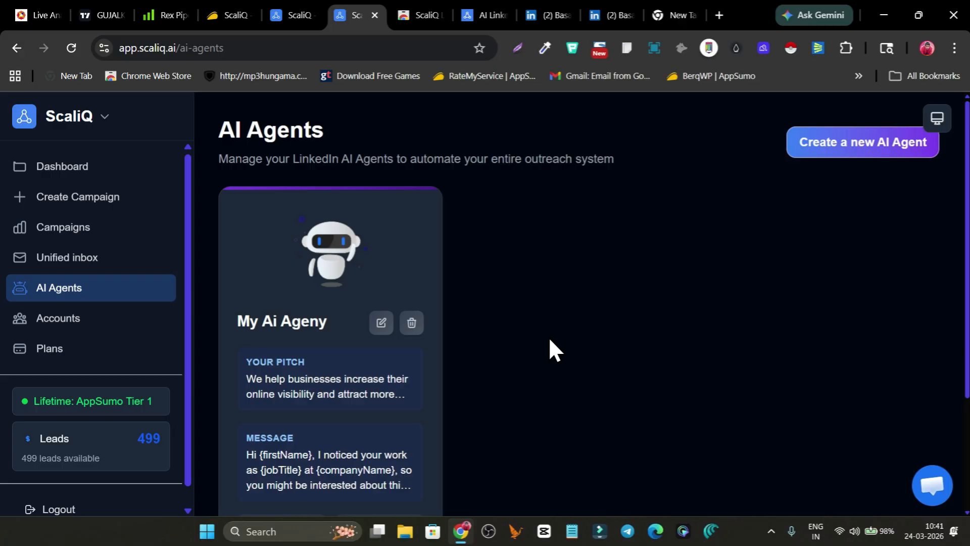
# Review the created agent's summary, open it for editing and correct its name to My Ai Agent
pyautogui.scroll(-3, 258, 317)
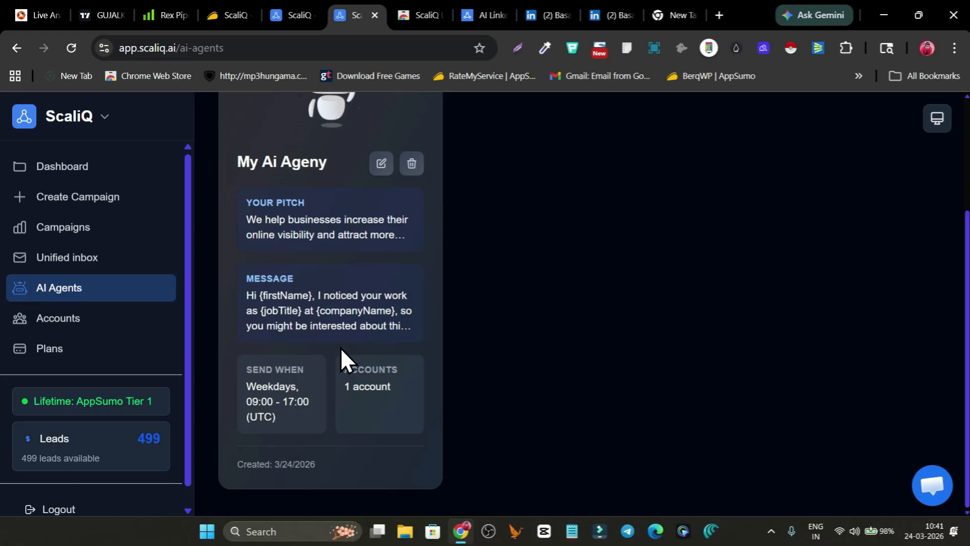
pyautogui.scroll(2, 340, 347)
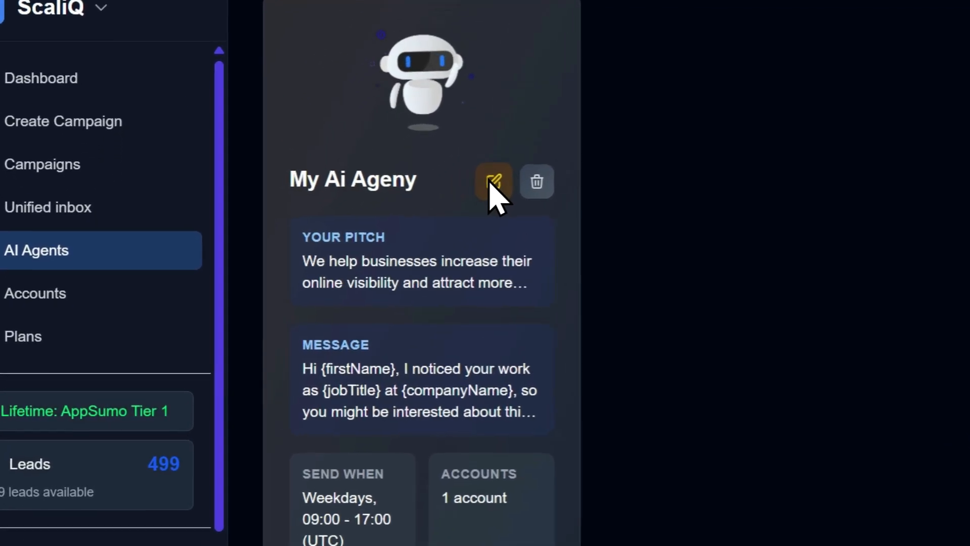
pyautogui.click(492, 184)
pyautogui.scroll(-5, 498, 310)
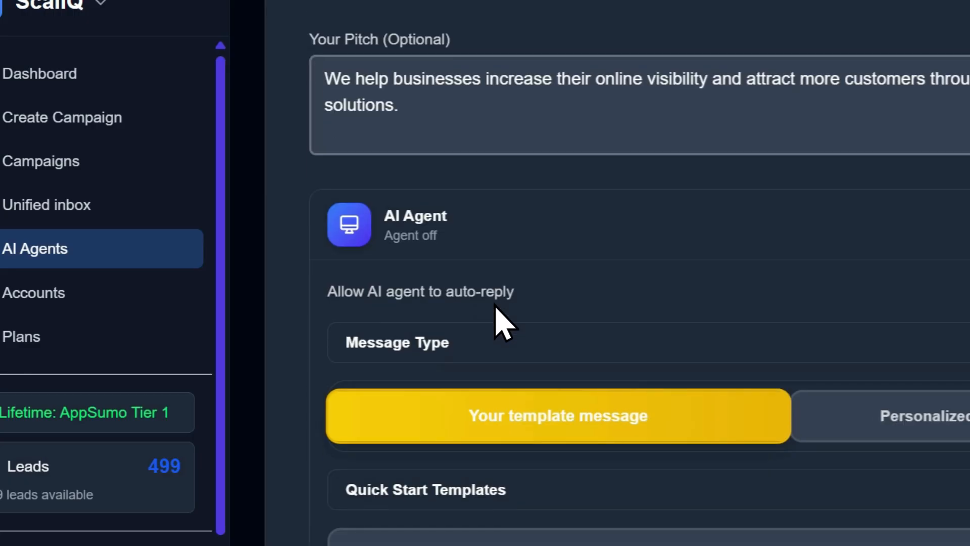
pyautogui.scroll(4, 490, 283)
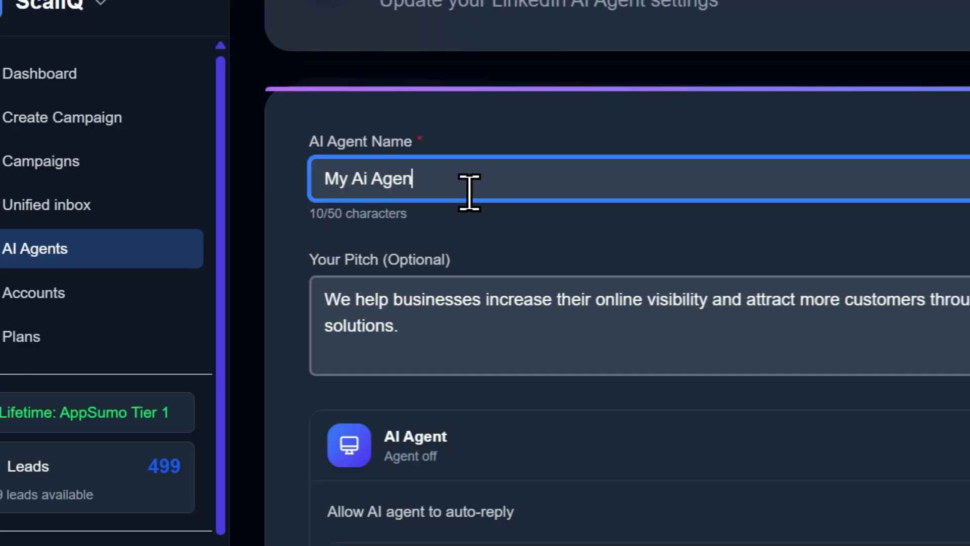
pyautogui.write('t')
pyautogui.scroll(-10, 451, 249)
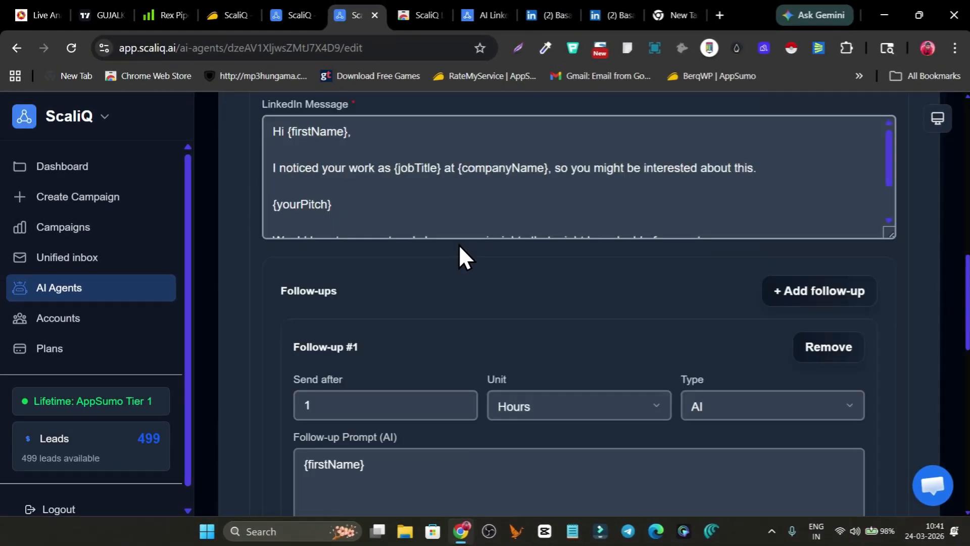
# Save the edited AI agent and assign My Ai Agent to the scraped campaign in the Campaigns list's other browser tab
pyautogui.scroll(-10, 459, 244)
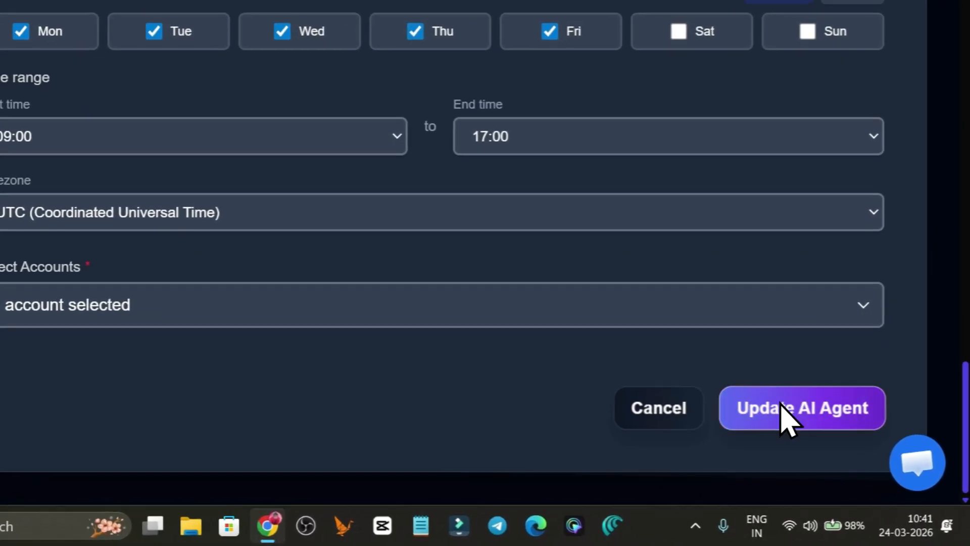
pyautogui.click(836, 442)
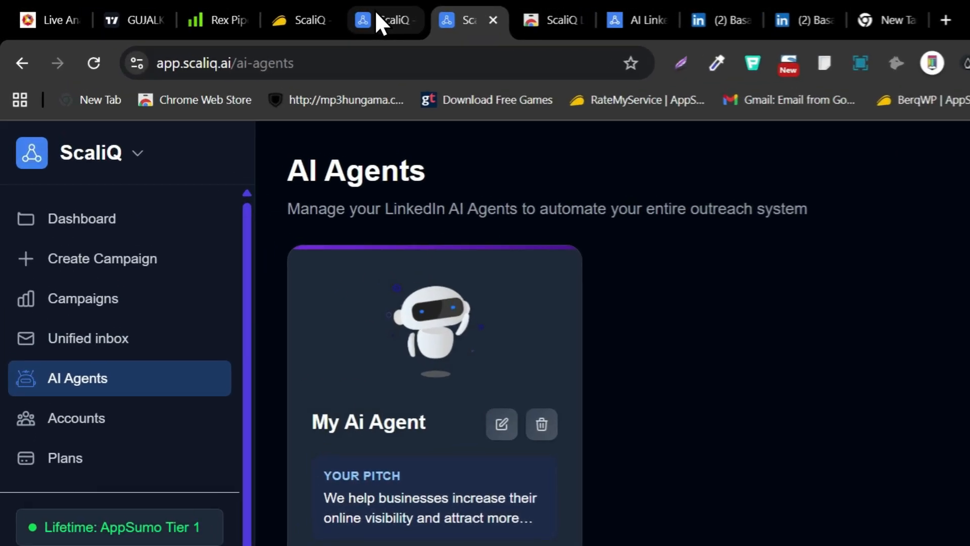
pyautogui.click(298, 12)
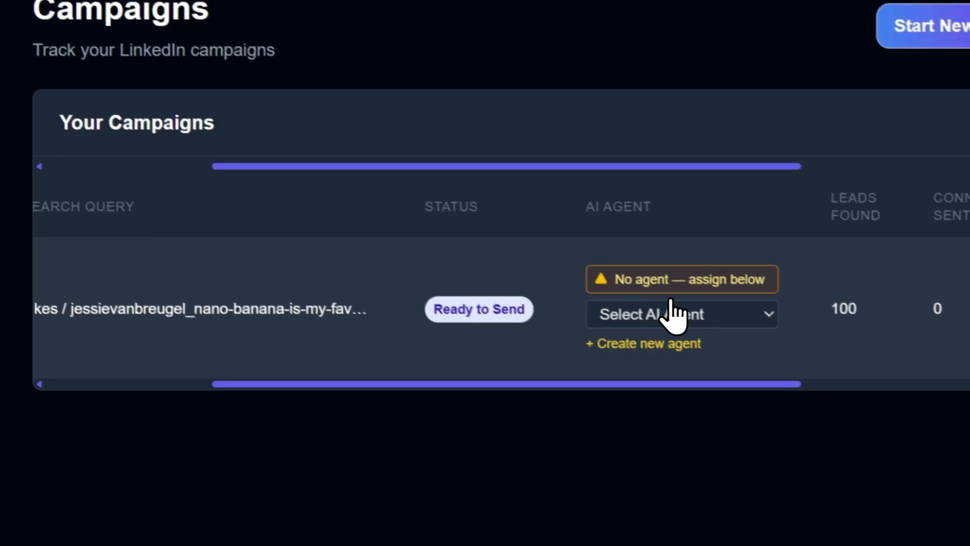
pyautogui.click(768, 399)
pyautogui.click(576, 305)
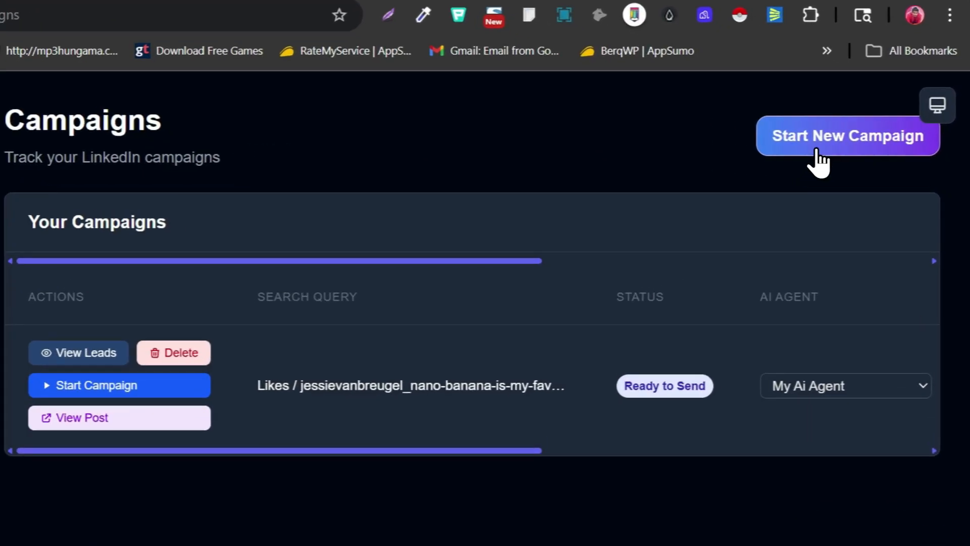
# Open the new-campaign page to view its lead source options and return to the Campaigns list
pyautogui.click(849, 150)
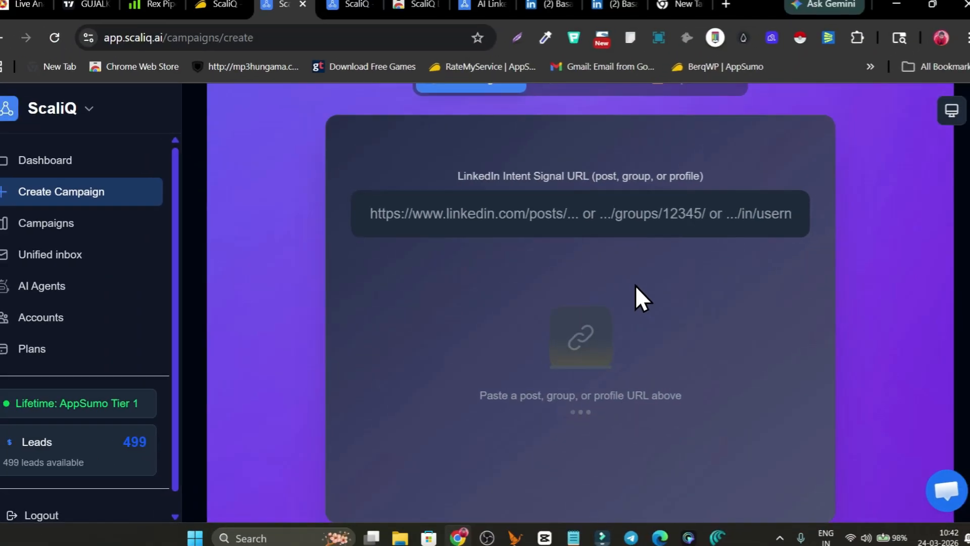
pyautogui.scroll(4, 556, 278)
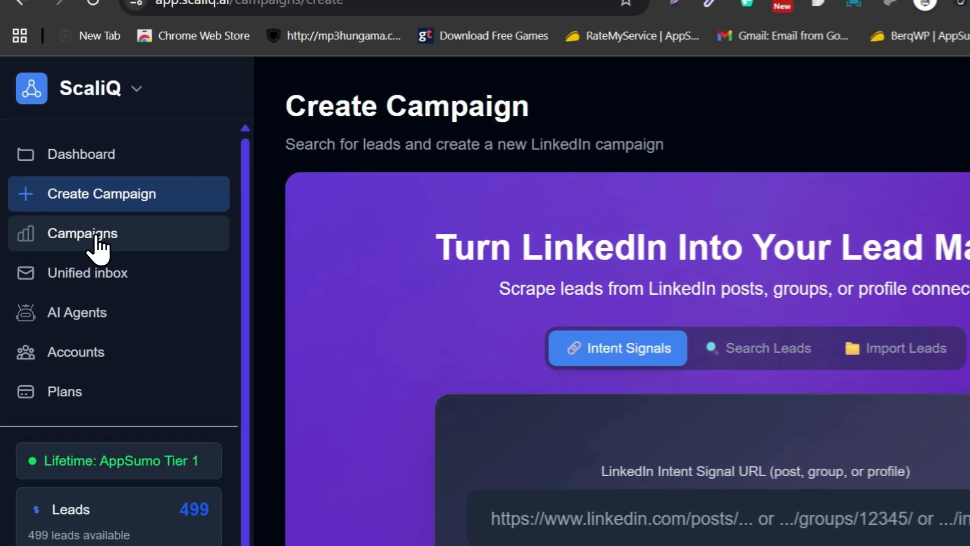
pyautogui.click(76, 227)
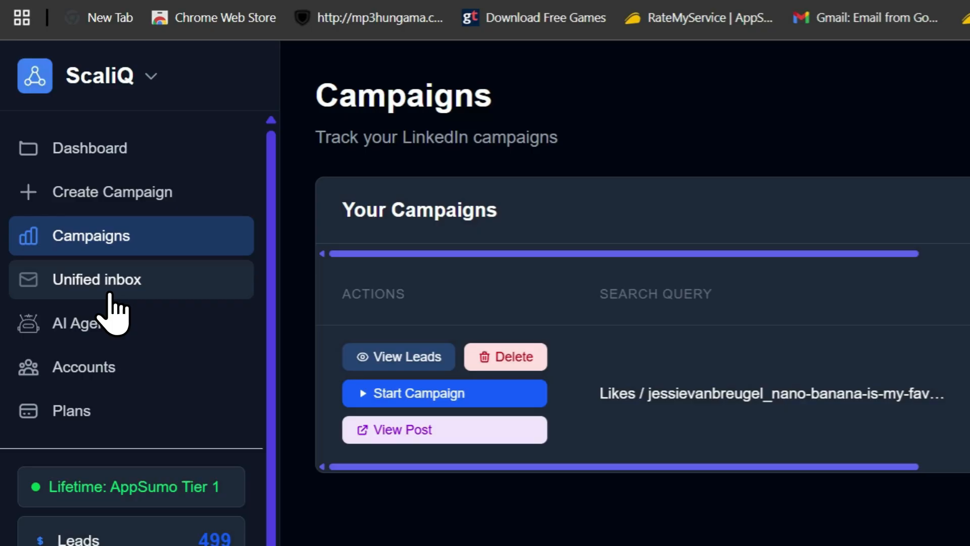
# Open the Unified inbox and examine its accounts, prospects and conversation areas
pyautogui.click(111, 296)
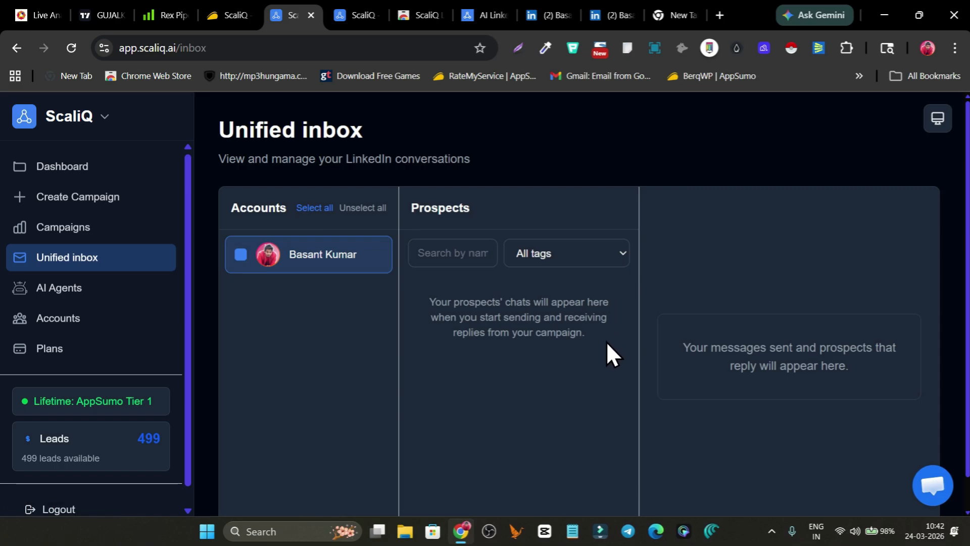
pyautogui.scroll(-1, 606, 342)
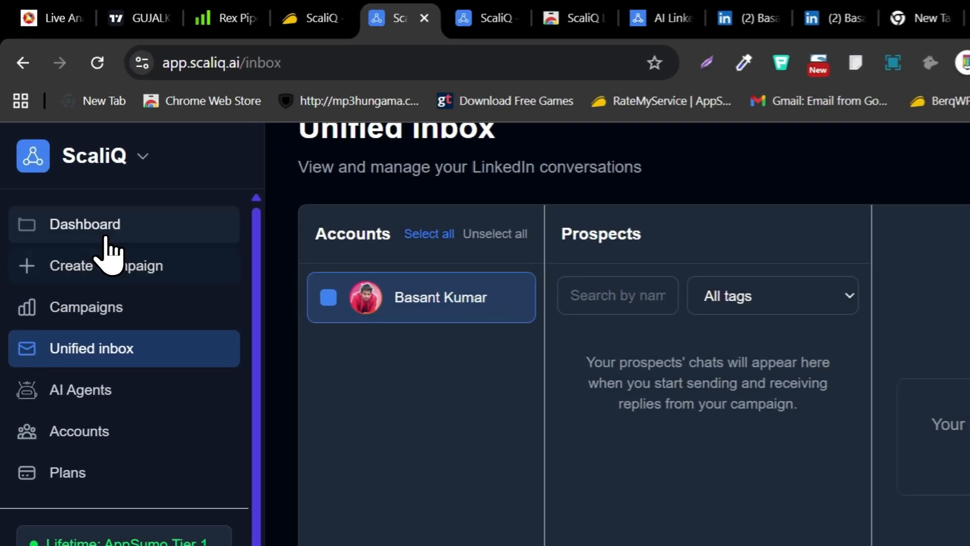
# Return to the Dashboard and view the list of sister products offered alongside ScaliQ, closing it without switching product
pyautogui.click(75, 169)
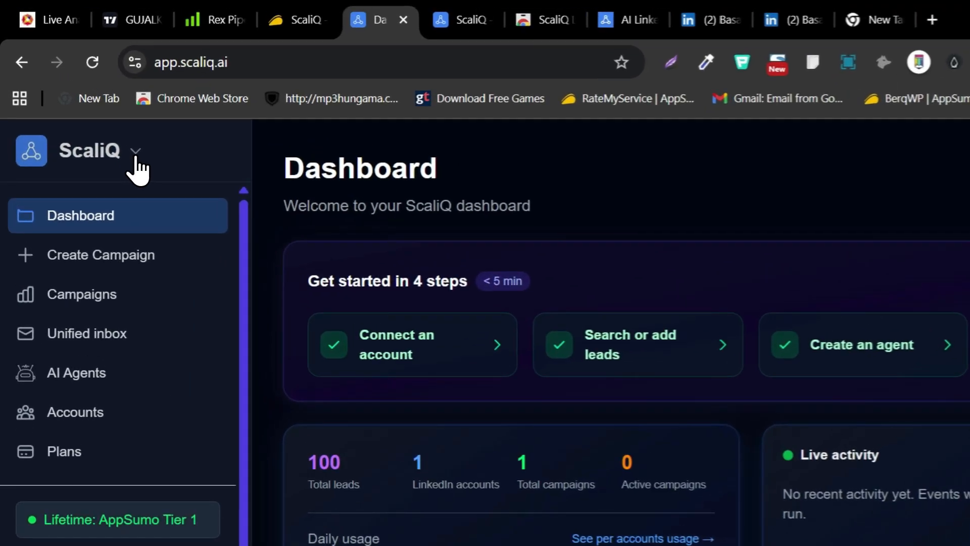
pyautogui.click(105, 117)
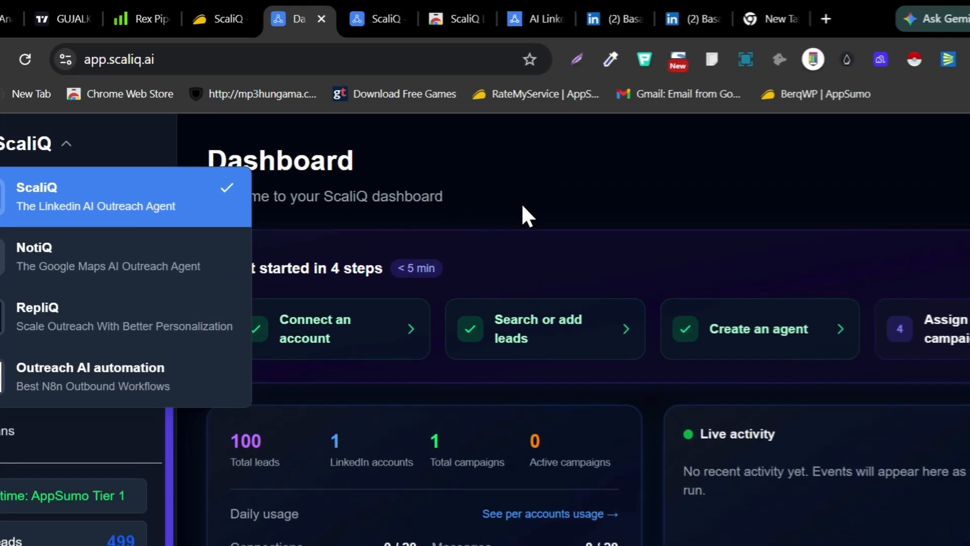
pyautogui.click(515, 174)
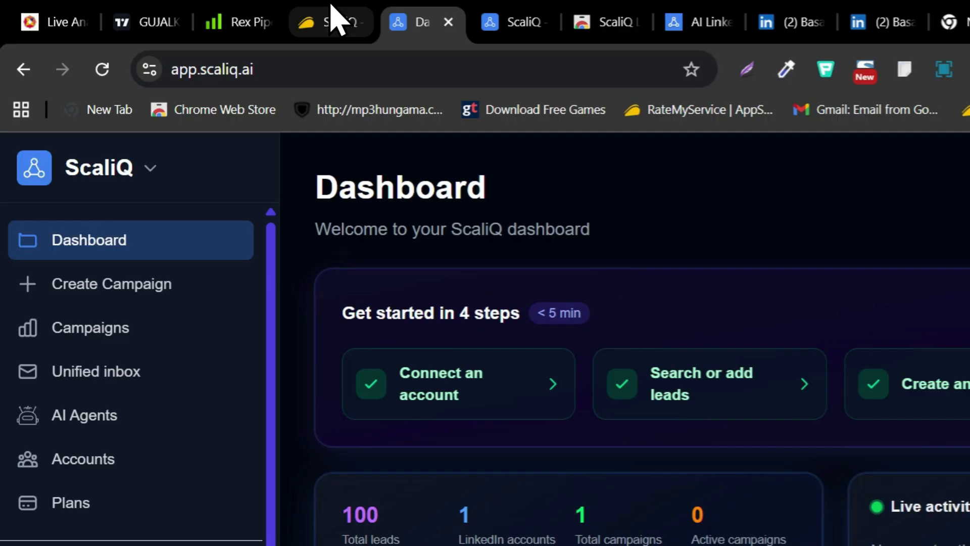
# Switch to ScaliQ's AppSumo product page and review its overview, features, license tier comparison and company description
pyautogui.click(328, 20)
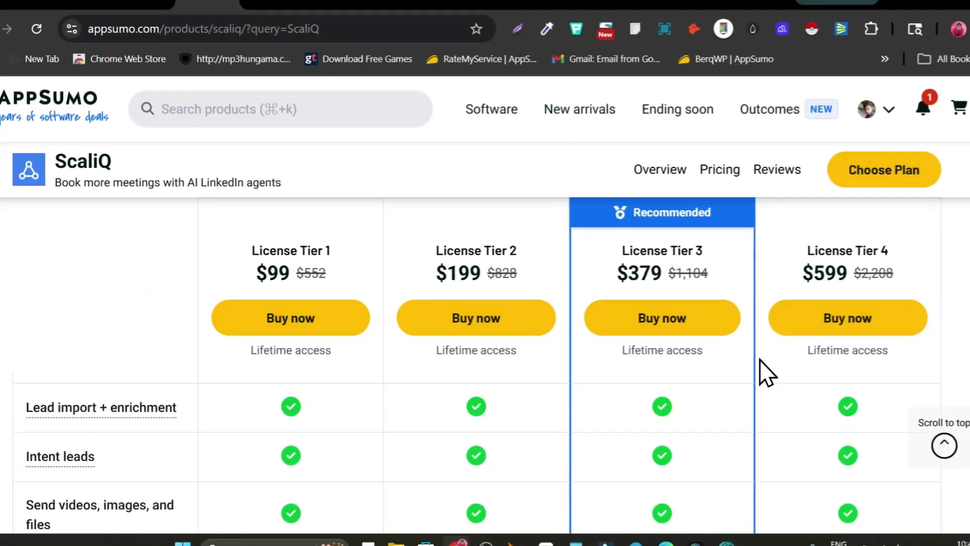
pyautogui.scroll(10, 765, 237)
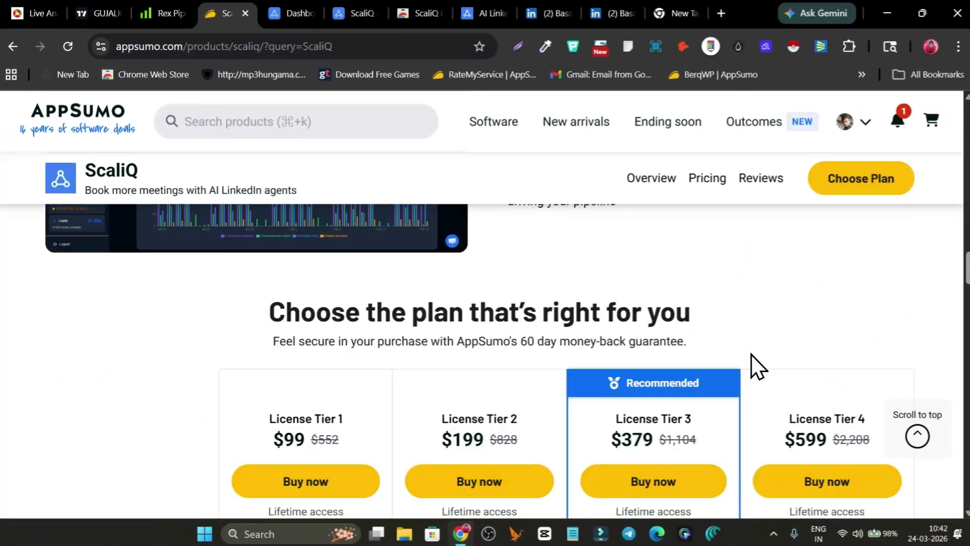
pyautogui.scroll(15, 759, 356)
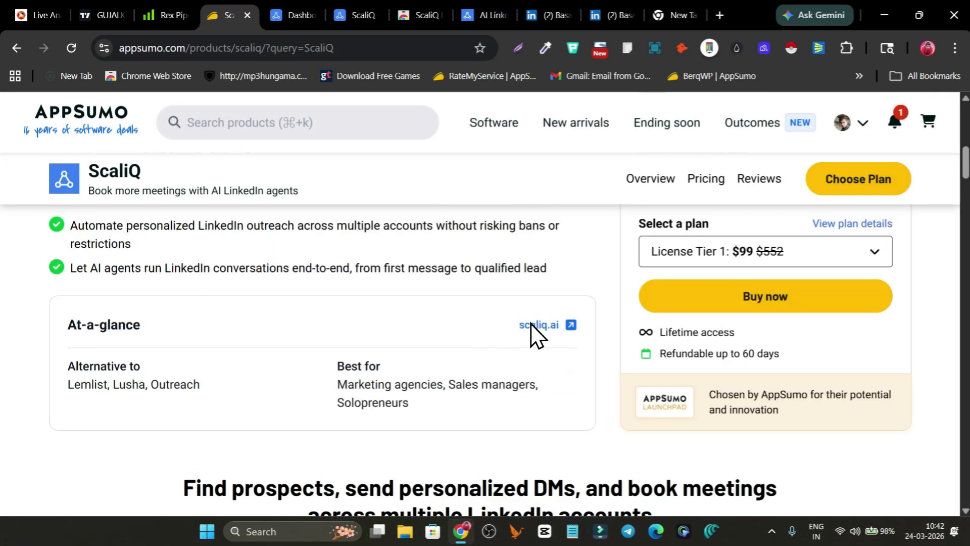
pyautogui.scroll(3, 603, 319)
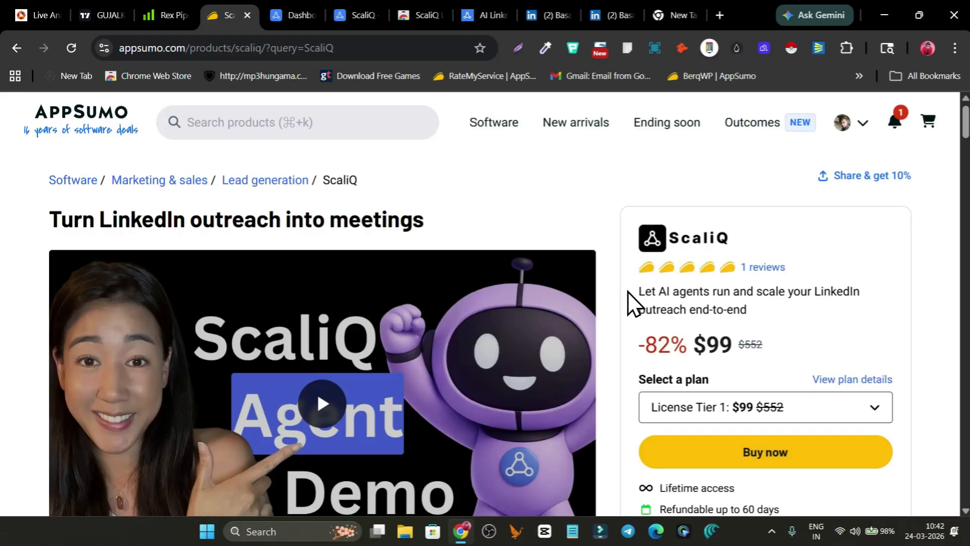
pyautogui.scroll(-10, 631, 303)
pyautogui.scroll(-15, 624, 328)
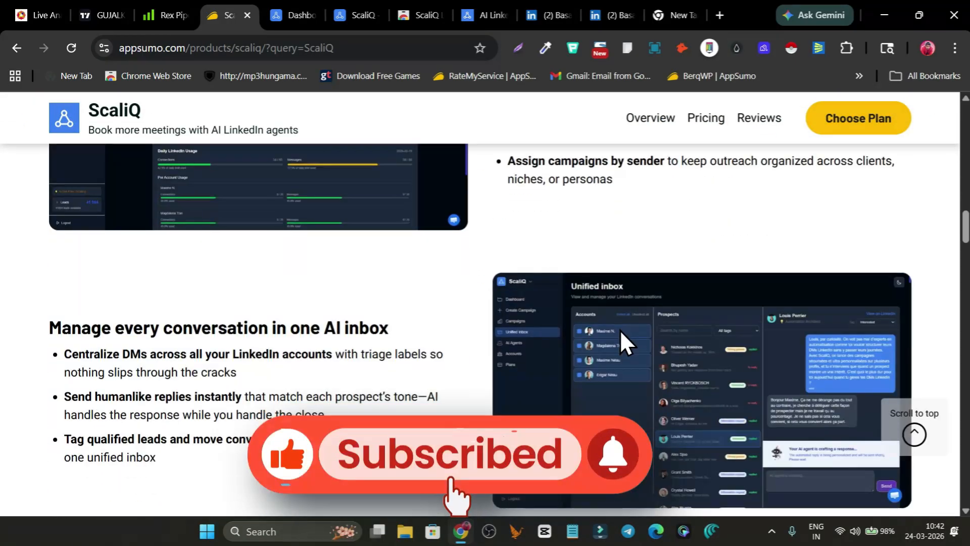
pyautogui.scroll(-16, 490, 357)
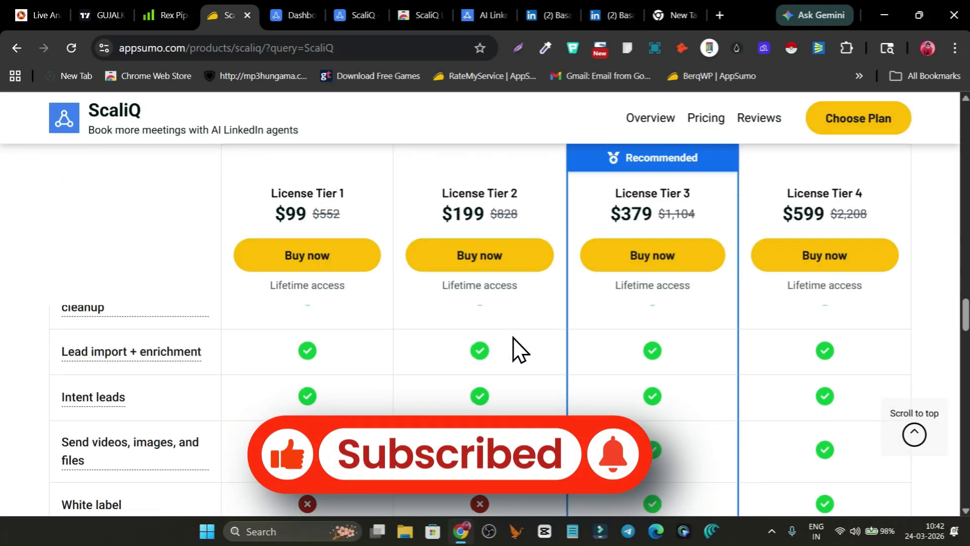
pyautogui.scroll(-4, 513, 338)
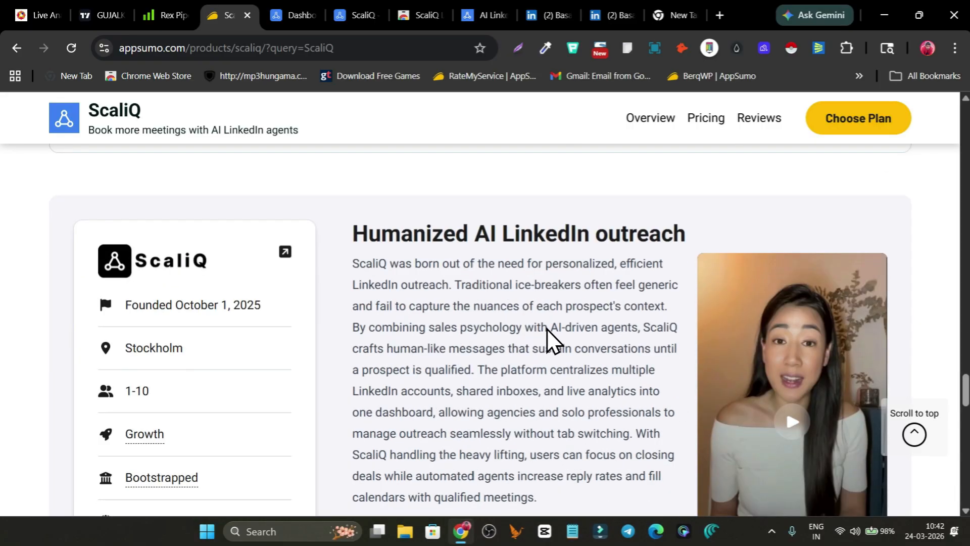